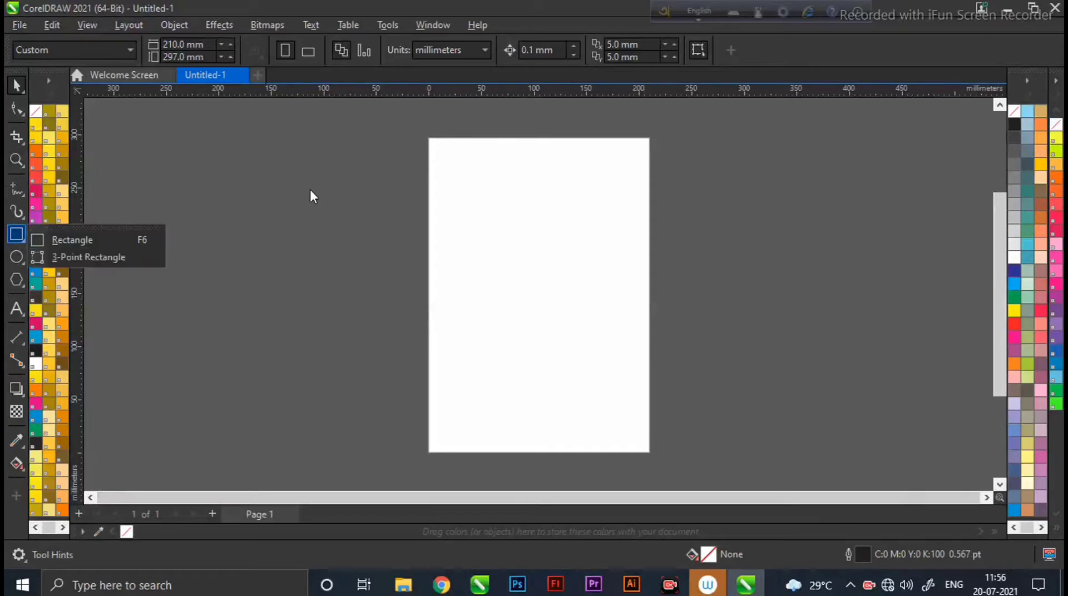
Draw a rectangle over the page and set its size to 210 by 297 mm
drag(427, 134, 649, 453)
drag(192, 44, 87, 40)
text(210)
key(Tab)
text(297)
key(Return)
Move the page-sized rectangle to the left of the page, fill it white, and remove its outline
click(16, 85)
drag(547, 350, 507, 350)
mouse_move(468, 330)
mouse_down()
mouse_move(507, 330)
mouse_move(488, 331)
mouse_up()
click(1014, 257)
right_click(1013, 111)
click(847, 204)
Draw an about 158 by 167 mm rectangle over the upper left, round its corners about 43 mm, and extend its upper-right corner as a curve
mouse_move(393, 124)
mouse_down()
mouse_move(562, 306)
mouse_move(515, 239)
mouse_move(531, 261)
mouse_up()
key(F10)
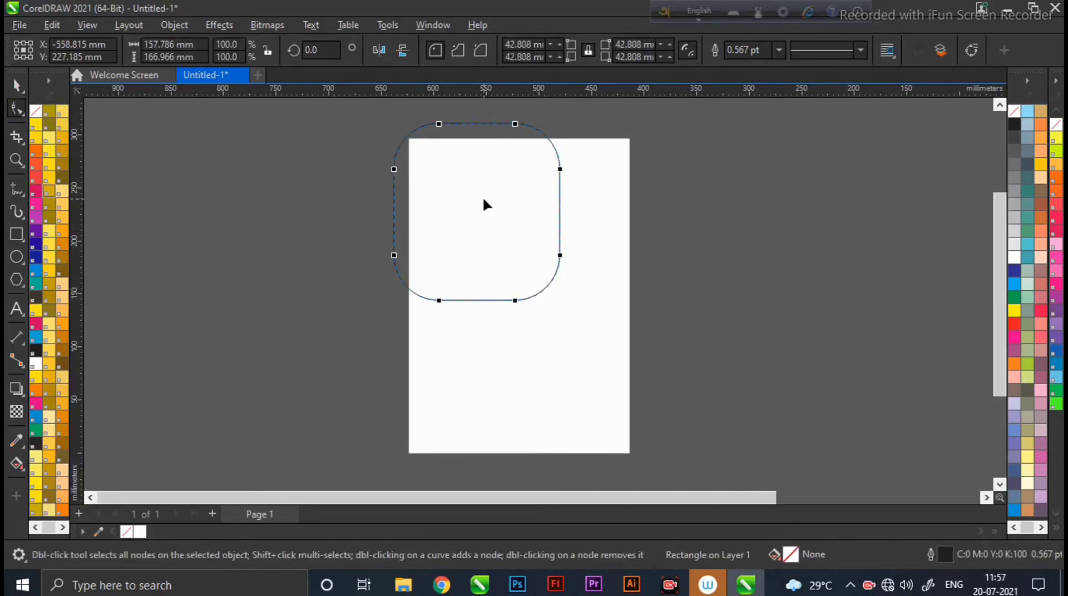
key(ctrl+q)
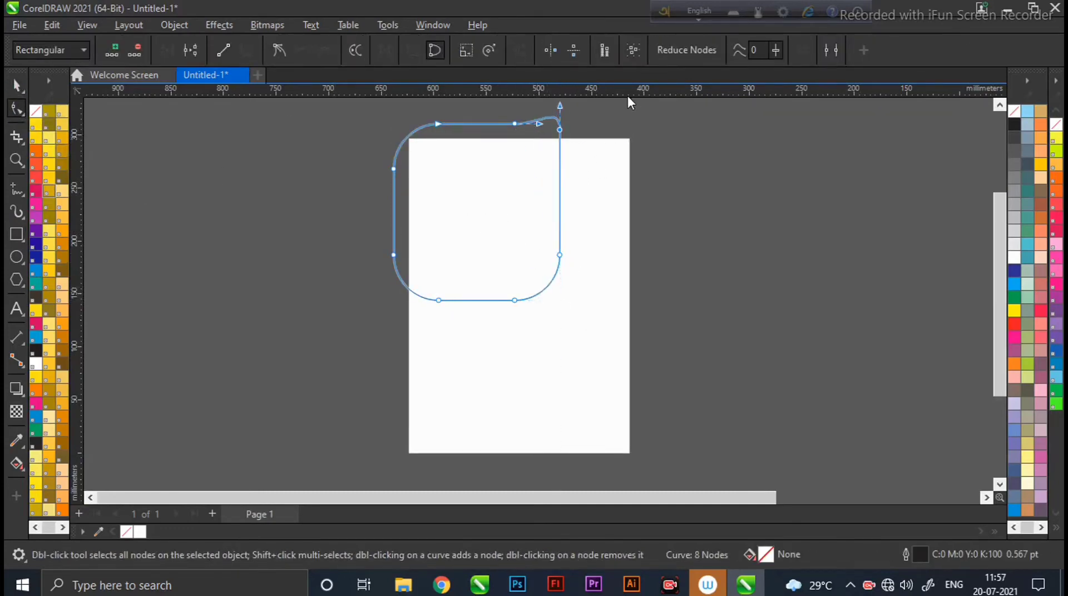
Fill the rounded shape red without outline, PowerClip it inside the white page rectangle, and open the clipped contents for editing
key(space)
click(1014, 327)
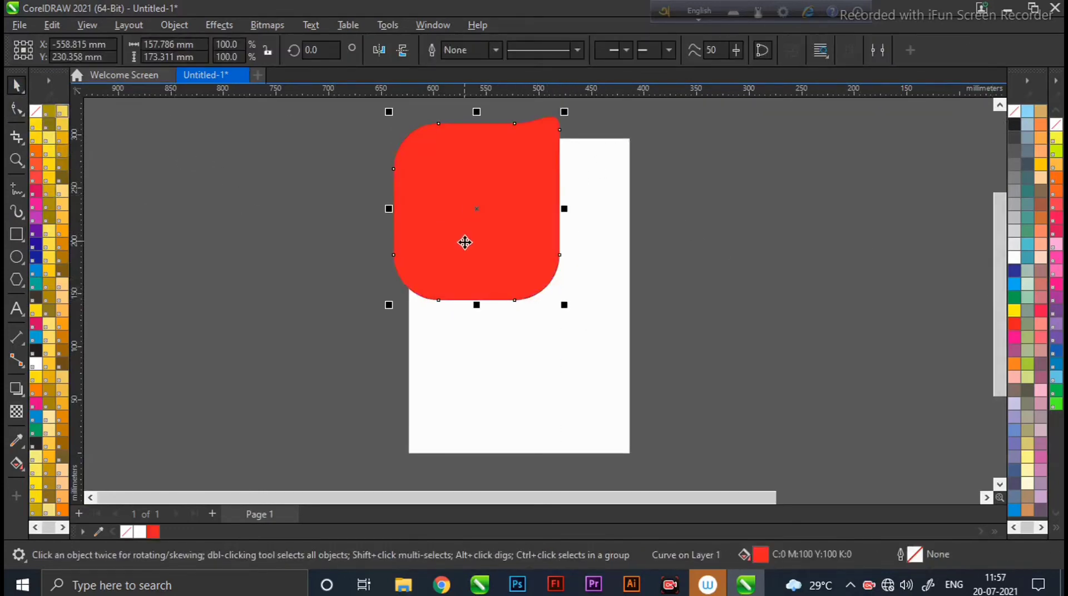
drag(476, 233, 483, 239)
click(114, 114)
Import the photo of the woman in a brown jacket from drive E: and place it over the page
key(ctrl+i)
click(465, 96)
scroll(634, 215, down, 5)
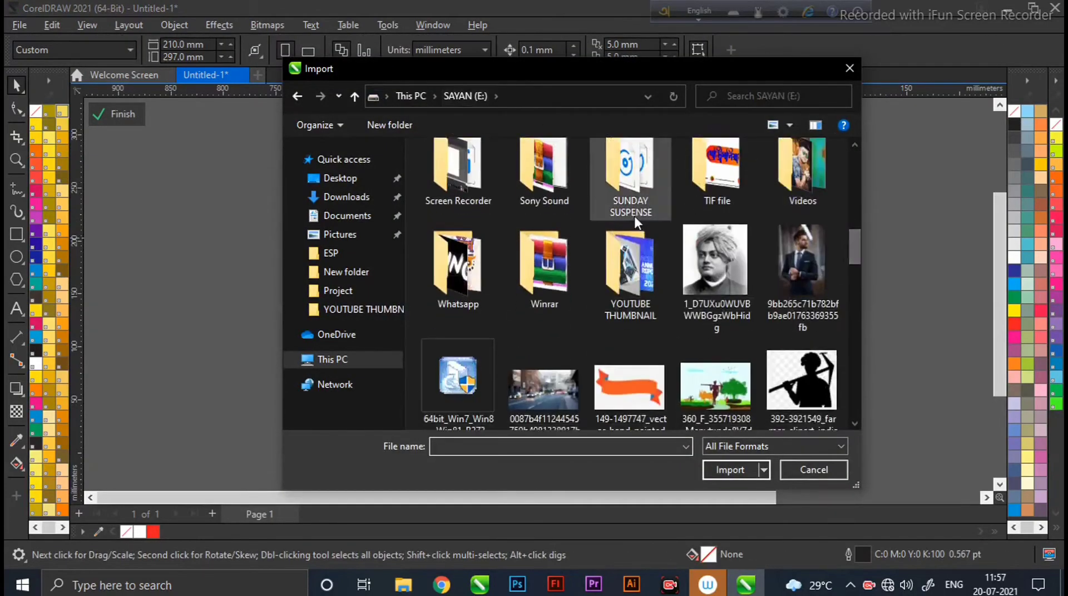
double_click(634, 216)
drag(855, 163, 854, 223)
click(801, 256)
click(723, 471)
drag(201, 171, 525, 389)
Mirror the photo horizontally and PowerClip it inside the red rounded shape
click(379, 50)
click(513, 226)
drag(304, 269, 493, 229)
click(114, 114)
click(114, 114)
Mirror the clipped photo horizontally, fit it in the rounded frame at about 269 by 179 mm, and finish editing the PowerClips
click(379, 50)
drag(641, 238, 491, 232)
drag(493, 231, 496, 226)
drag(576, 332, 555, 318)
drag(508, 246, 519, 243)
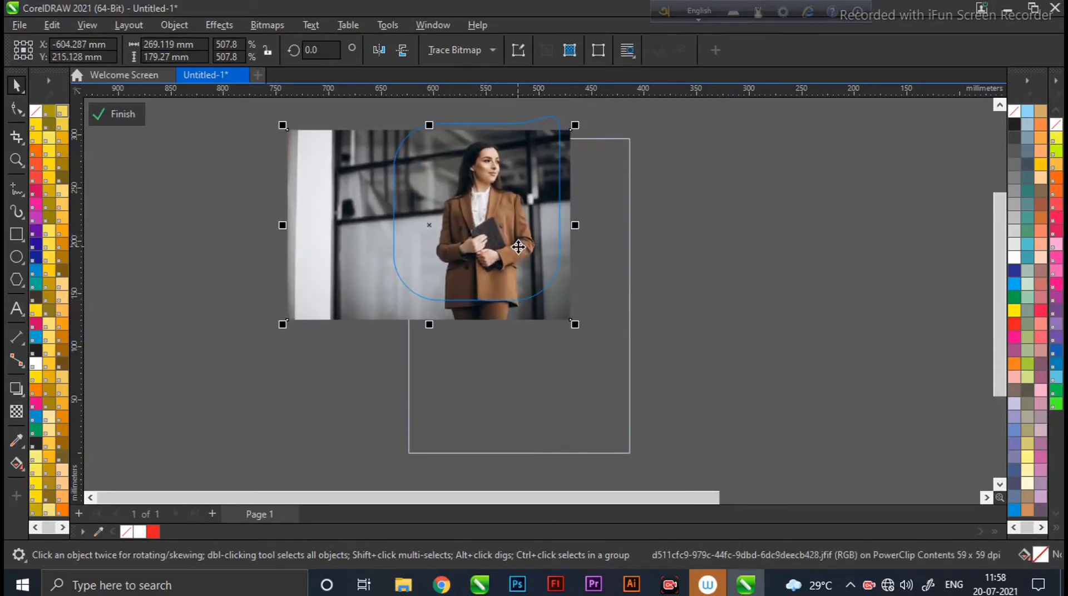
click(117, 114)
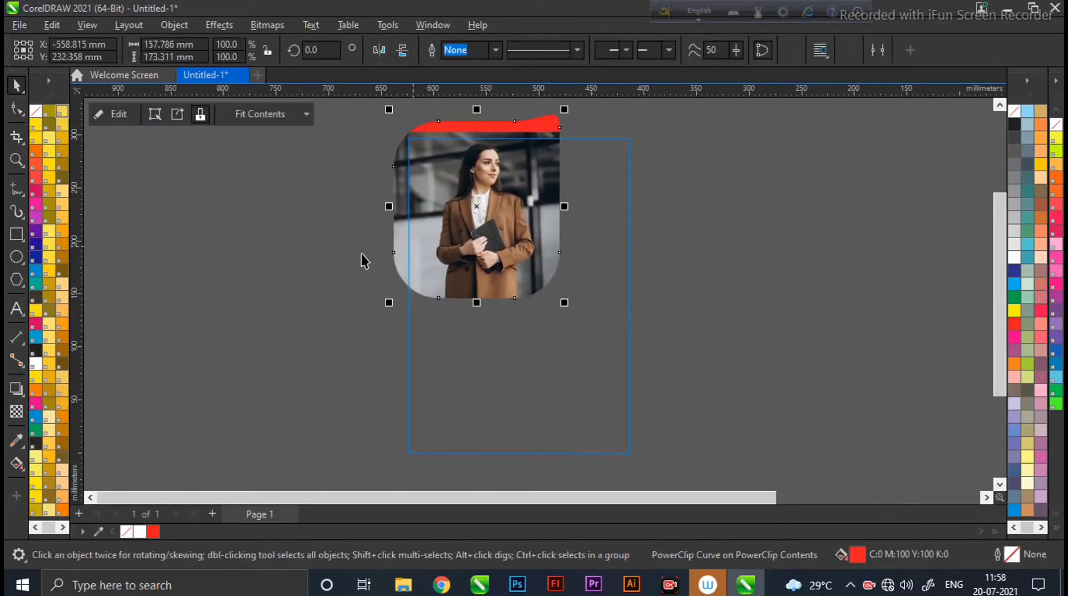
click(115, 113)
click(122, 116)
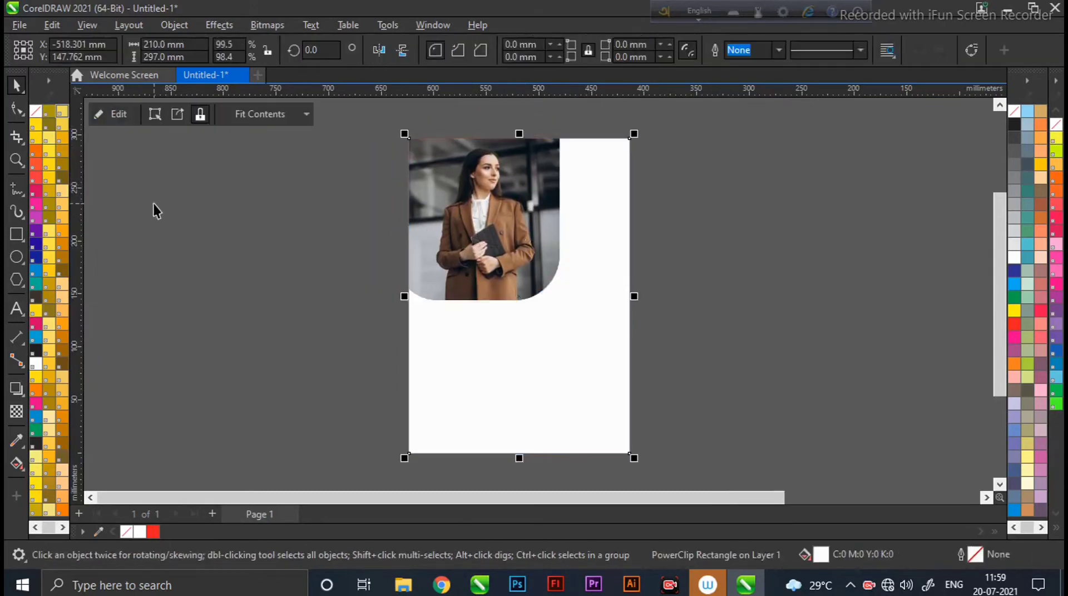
Reopen the page's PowerClip contents and reshape the lower-right curve of the photo frame with the Shape tool
click(114, 114)
click(120, 114)
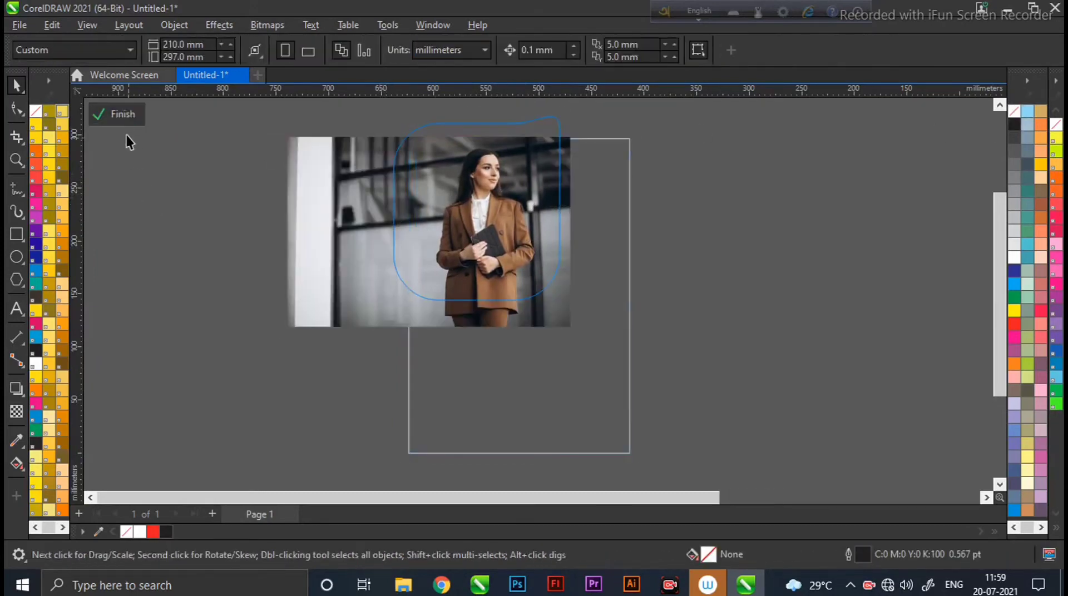
double_click(456, 223)
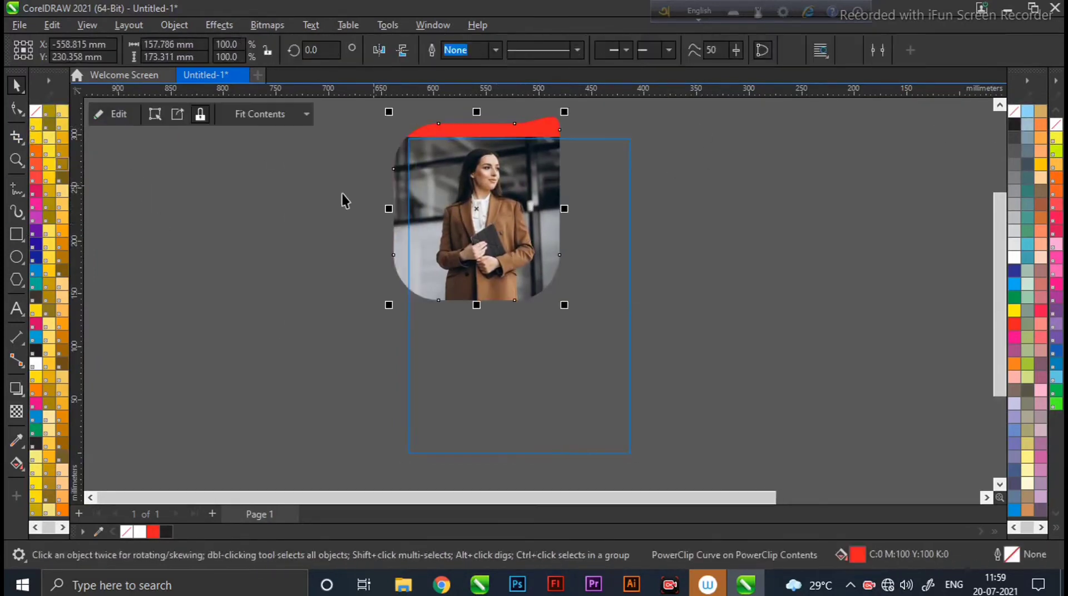
click(17, 109)
scroll(512, 270, up, 1)
drag(1001, 311, 1001, 286)
drag(611, 339, 627, 286)
drag(649, 371, 627, 390)
Adjust the nodes along the photo frame's right and bottom edges, and leave the PowerClip contents
drag(1000, 284, 1001, 263)
drag(611, 159, 622, 160)
click(627, 356)
drag(1001, 268, 1001, 292)
drag(570, 416, 515, 416)
click(16, 86)
ctrl+click(134, 216)
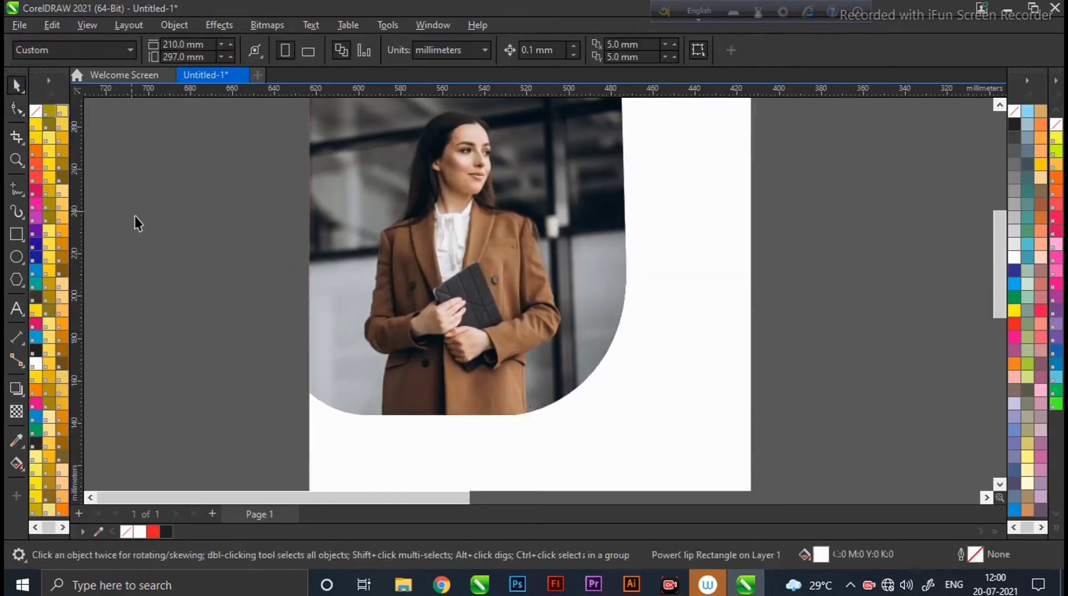
Reopen the photo frame and move the upper node of its right edge inward to straighten that side
scroll(707, 310, up, 1)
scroll(707, 310, down, 2)
ctrl+click(662, 274)
click(17, 110)
click(644, 199)
drag(665, 193, 641, 194)
scroll(693, 190, up, 1)
click(17, 86)
click(139, 206)
Finish editing the PowerClip contents and remove the outline from the white page rectangle
scroll(503, 300, down, 1)
click(516, 318)
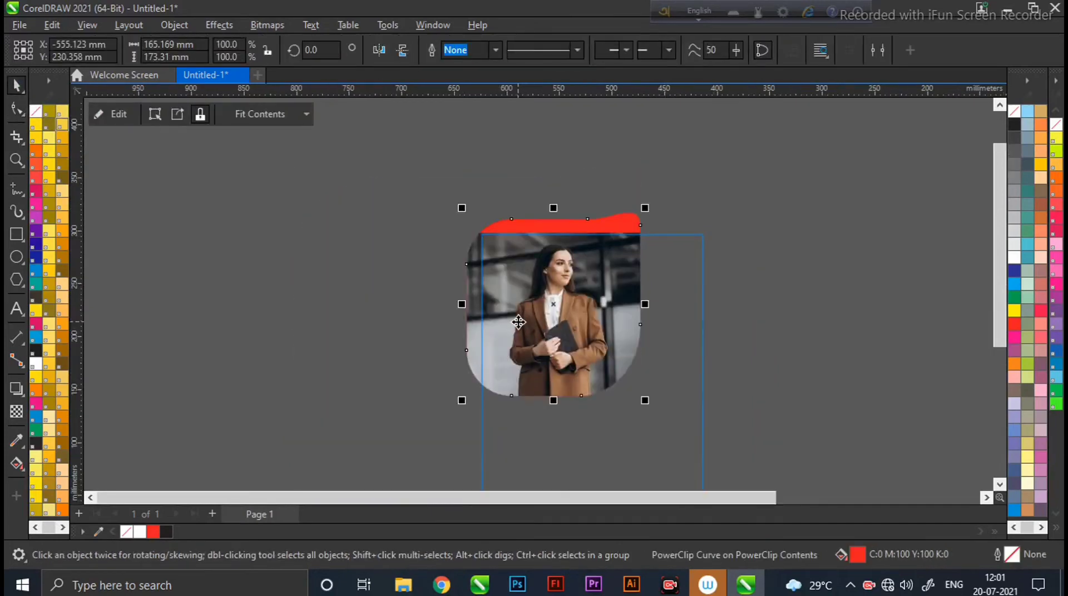
scroll(517, 322, up, 1)
click(143, 186)
click(115, 115)
scroll(168, 239, down, 1)
click(500, 282)
right_click(1014, 111)
click(805, 285)
scroll(805, 285, down, 1)
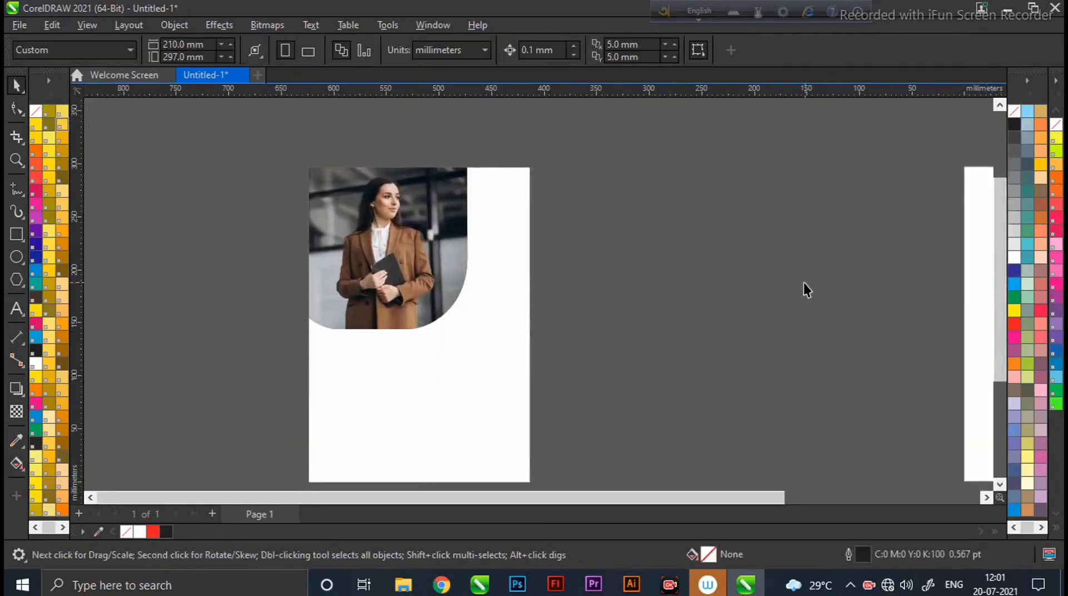
Try narrowing the clipped photo from its right side, and leave the nested PowerClip contents
ctrl+click(396, 285)
click(388, 255)
click(110, 113)
drag(474, 259, 462, 260)
key(ctrl+z)
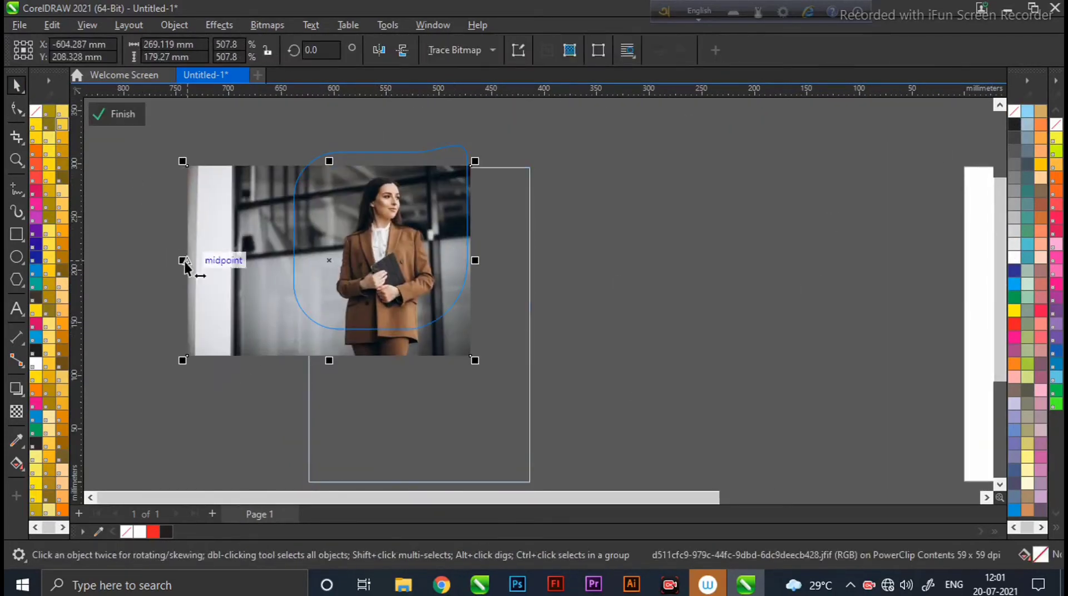
click(123, 111)
click(124, 112)
Draw a triangle about 226 by 255 mm with the Polygon tool and shrink it to about 77% over the page's lower half
click(16, 280)
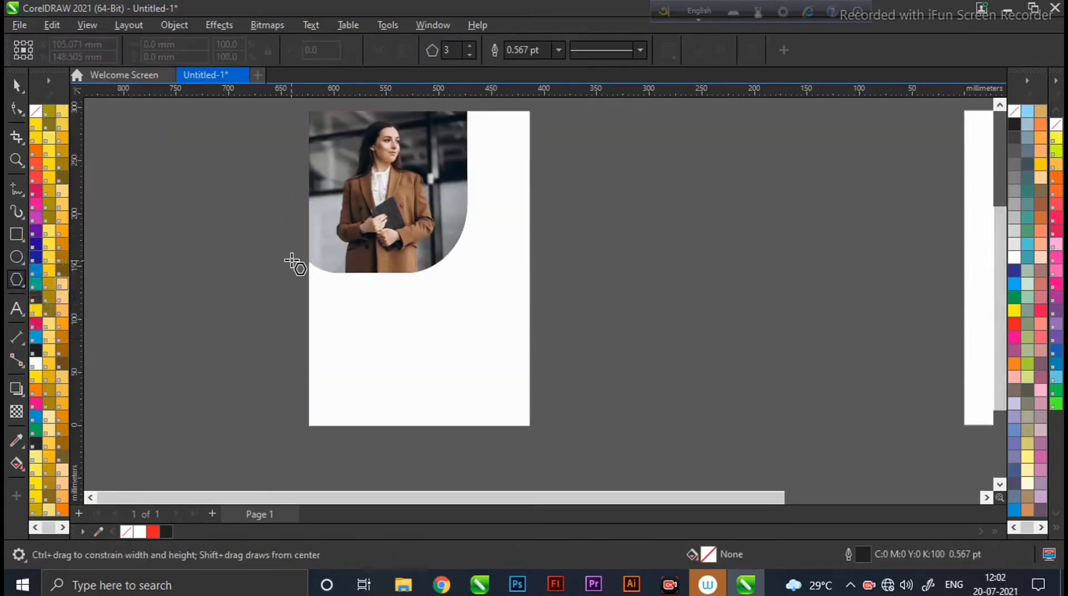
drag(291, 258, 206, 182)
key(space)
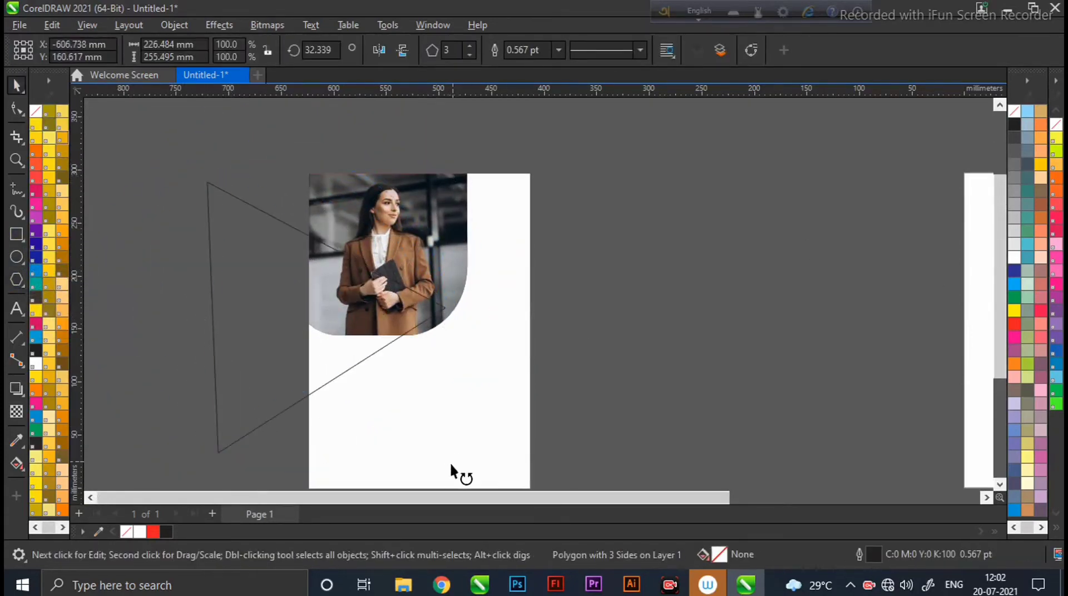
click(923, 273)
scroll(923, 281, down, 1)
drag(389, 284, 465, 361)
drag(524, 474, 497, 444)
Set the triangle's rotation angle to 90 degrees
click(445, 359)
drag(498, 444, 492, 452)
drag(333, 50, 286, 25)
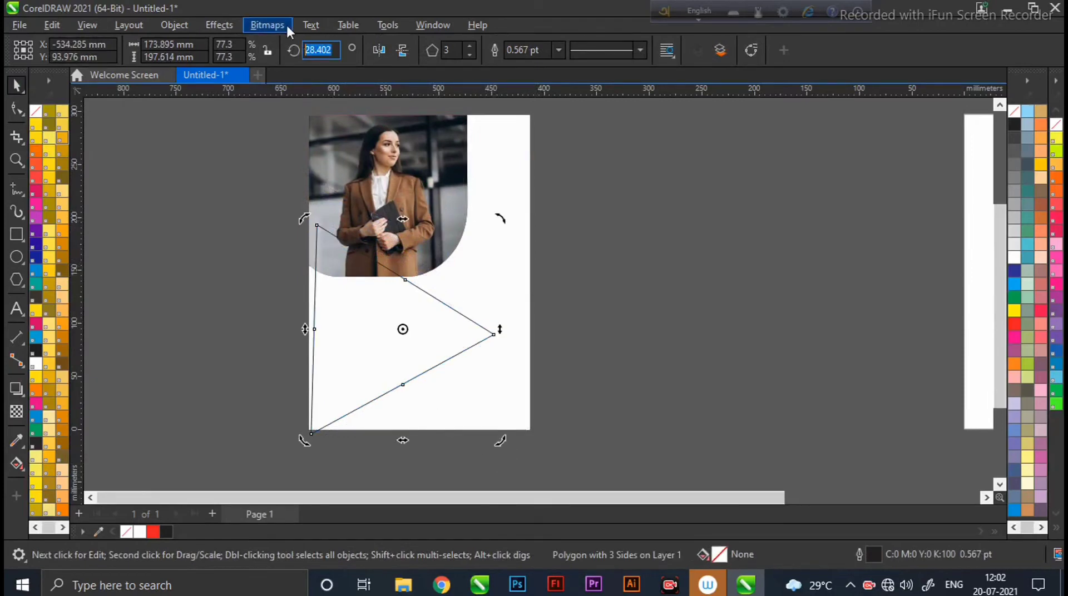
text(90)
key(Return)
Try reshaping the triangle by its corner nodes, and delete it
click(19, 111)
drag(270, 250, 294, 306)
key(ctrl+z)
key(ctrl+q)
key(Delete)
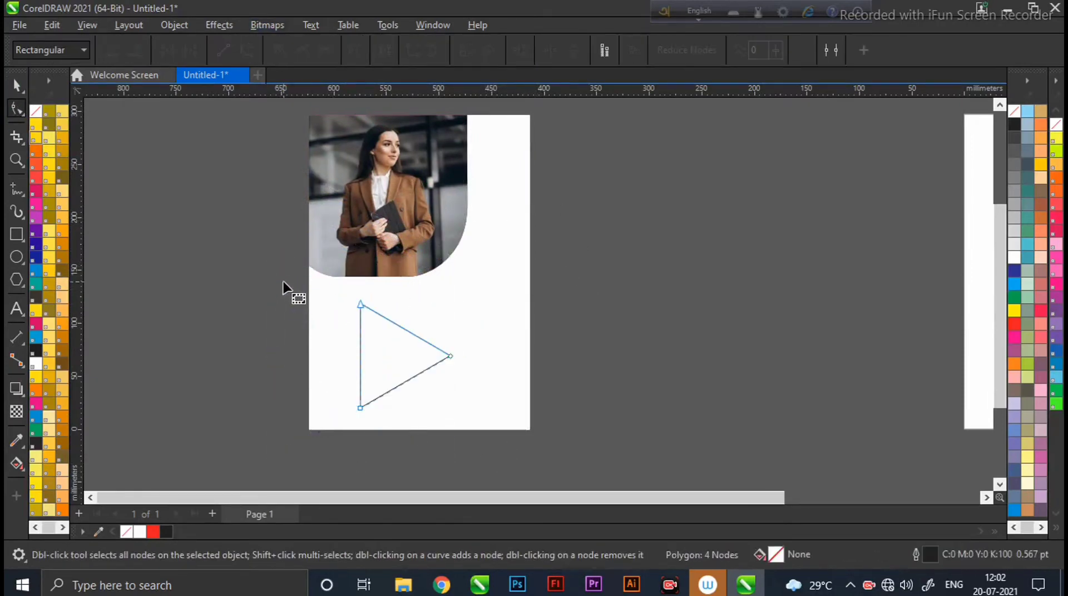
key(space)
key(Delete)
Draw a large rectangle over the page's lower half and round its corners to about 37 mm
click(16, 234)
mouse_move(293, 256)
mouse_down()
mouse_move(542, 453)
mouse_move(343, 317)
mouse_move(331, 294)
mouse_up()
key(F10)
key(space)
Rotate the rounded rectangle to about 332 degrees and move it over the page's lower part
click(524, 315)
drag(547, 250, 581, 323)
mouse_move(452, 329)
mouse_down()
mouse_move(435, 371)
mouse_move(434, 362)
mouse_up()
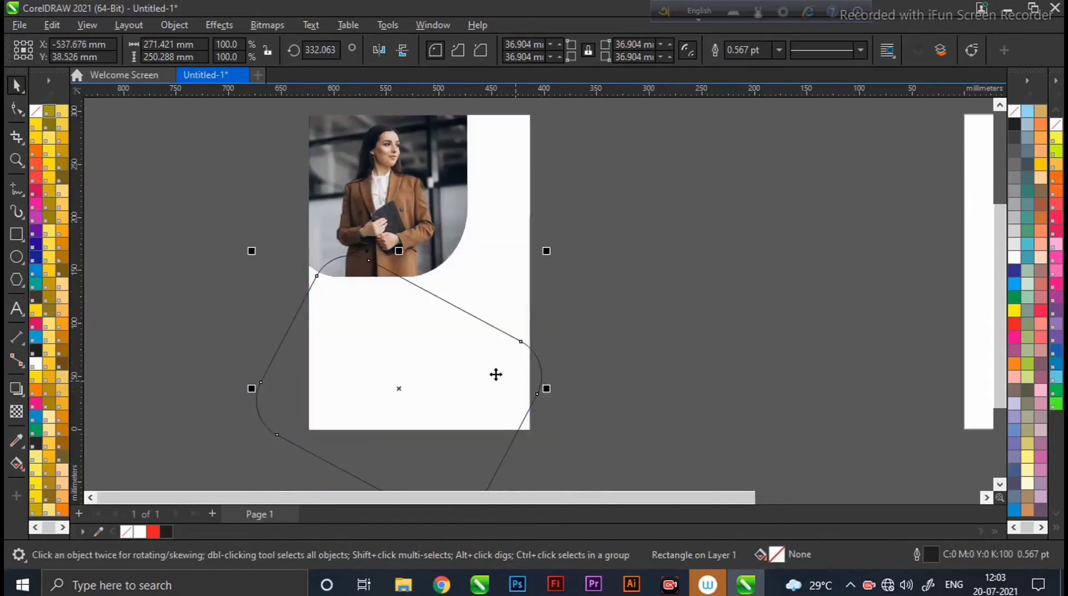
Try converting the tilted rounded rectangle to curves and reshaping its right and upper-left nodes
key(F10)
key(ctrl+q)
double_click(537, 394)
drag(522, 342, 571, 424)
key(ctrl+z)
drag(316, 275, 314, 279)
key(ctrl+z)
key(ctrl+z)
key(ctrl+z)
key(ctrl+z)
Shift the tilted shape, remove a node on its right side, and pull the remaining node out past the page's lower-right corner
scroll(417, 243, down, 1)
key(space)
drag(457, 321, 438, 313)
key(F10)
double_click(502, 319)
drag(516, 370, 608, 448)
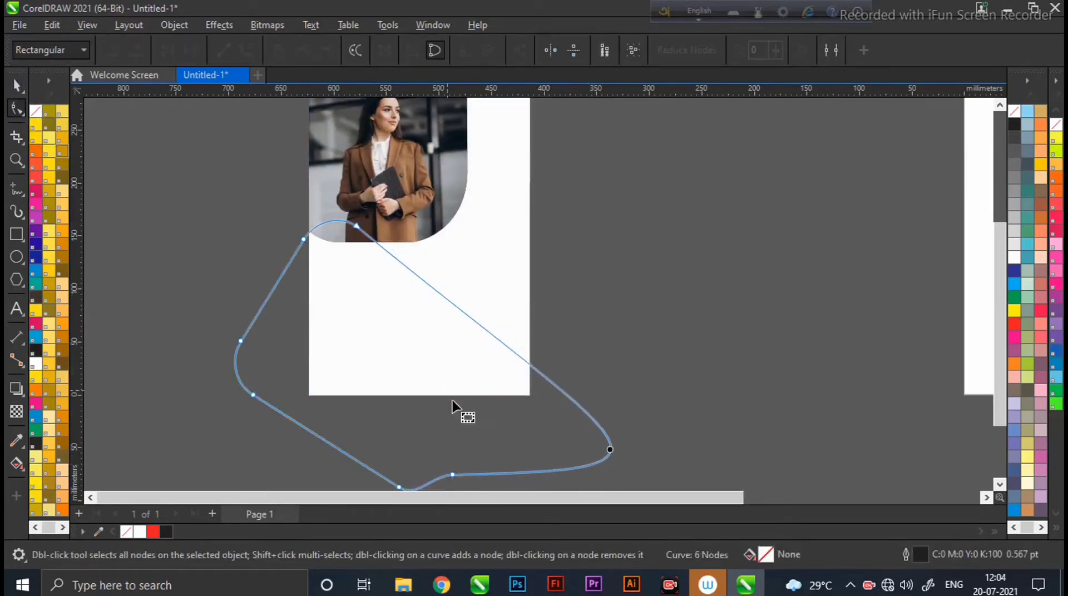
Fill the tilted curve red without outline, PowerClip it inside the white page rectangle, and open the contents for editing
key(space)
click(1014, 325)
right_click(443, 340)
click(483, 261)
click(495, 289)
click(110, 114)
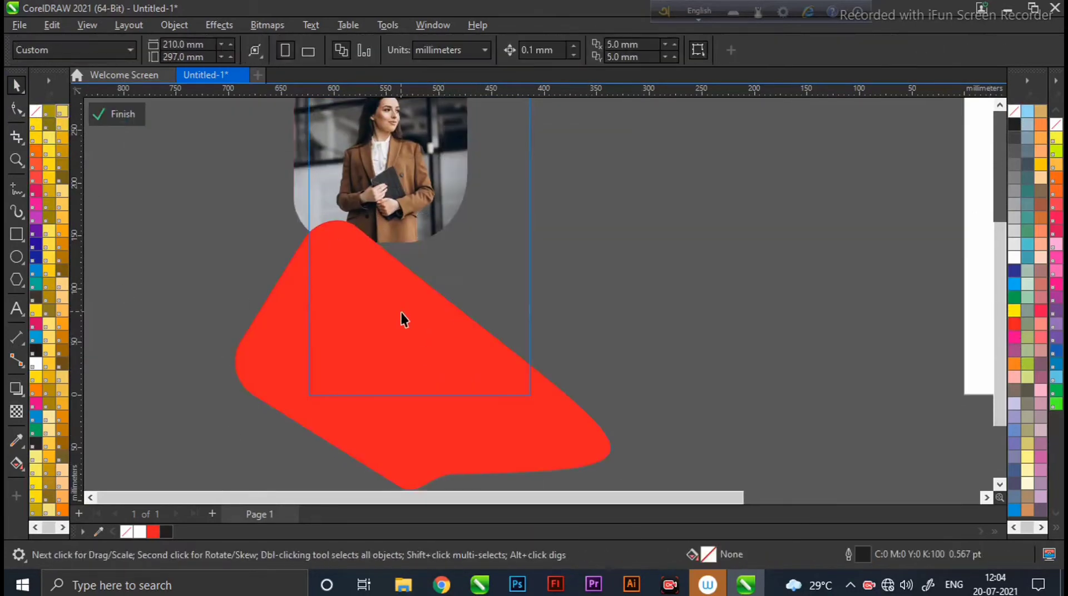
Recolour the red lower shape to a dark navy blue and finish editing the page's PowerClip
click(401, 312)
click(1014, 271)
double_click(813, 555)
drag(401, 65, 656, 54)
click(736, 284)
click(924, 482)
click(117, 114)
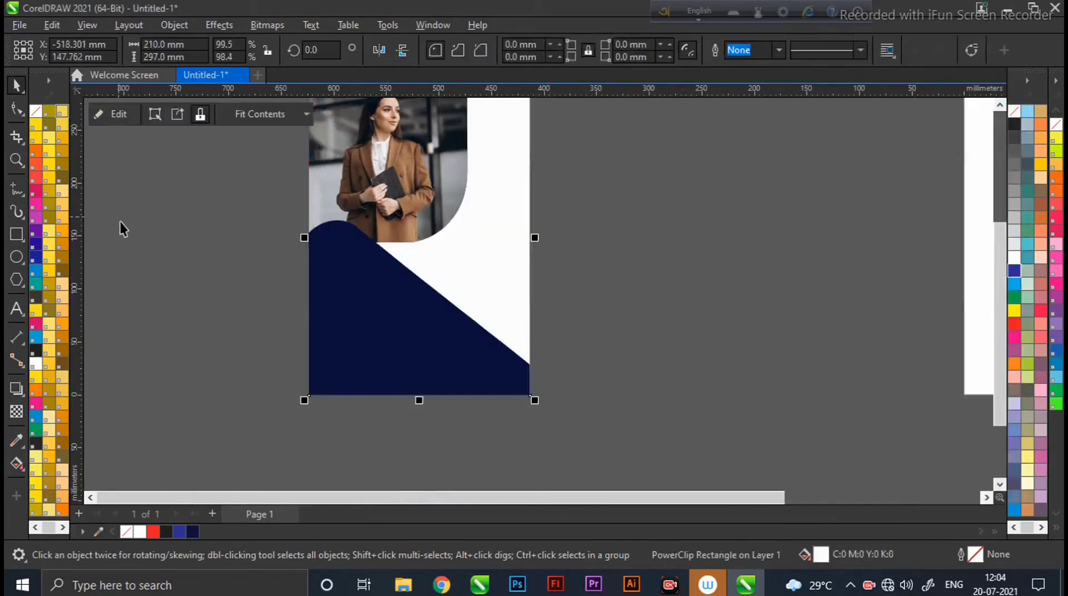
Duplicate the navy shape inside the page's PowerClip, shrink the copy within the original, and fill it with C:100 M:0 Y:0 K:0
click(119, 222)
click(356, 322)
click(115, 114)
click(330, 348)
key(ctrl+d)
drag(620, 488, 555, 434)
drag(404, 346, 368, 340)
click(153, 531)
click(1014, 284)
Apply a near-vertical fountain transparency at about 94.6 degrees to the light blue copy, fading it towards its upper end
click(16, 411)
drag(333, 258, 339, 410)
drag(340, 463, 334, 248)
drag(341, 463, 340, 490)
mouse_move(333, 248)
mouse_down()
mouse_move(333, 270)
mouse_move(330, 240)
mouse_up()
drag(1000, 299, 1001, 332)
drag(330, 178, 326, 108)
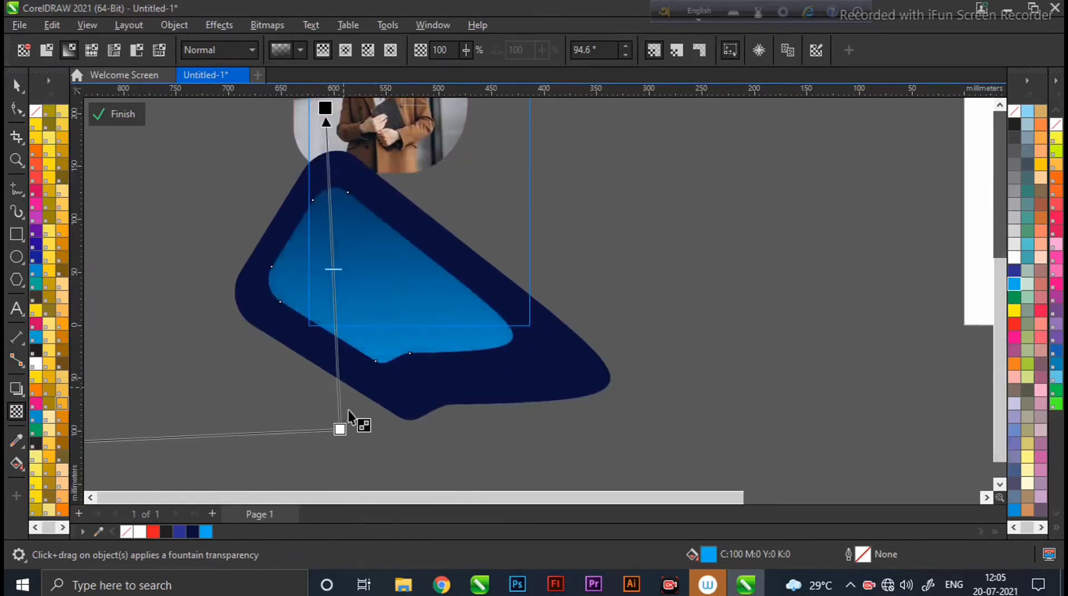
Redraw the light blue copy's fountain transparency so it fades towards its lower end, and finish editing the PowerClip
drag(339, 430, 338, 437)
drag(326, 107, 335, 290)
drag(337, 368, 345, 339)
click(117, 114)
Reopen the page's PowerClip contents and shrink the light blue copy to about 165 mm wide inside the navy shape
double_click(375, 256)
click(375, 257)
drag(526, 378, 446, 318)
drag(380, 262, 424, 291)
Change the light blue copy's uniform fill to a deeper blue, C:84 M:61 Y:0 K:0
double_click(845, 556)
click(676, 394)
click(423, 227)
click(576, 277)
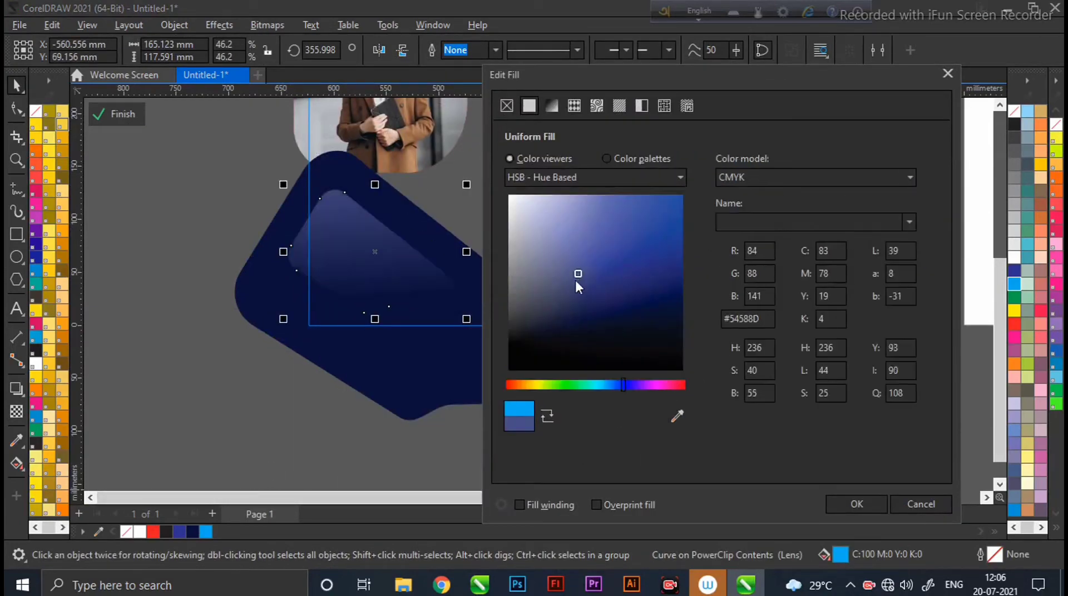
click(626, 242)
click(857, 503)
Reshape the blue copy by pulling its lower nodes downward, making it about 186 mm tall
click(596, 223)
key(F10)
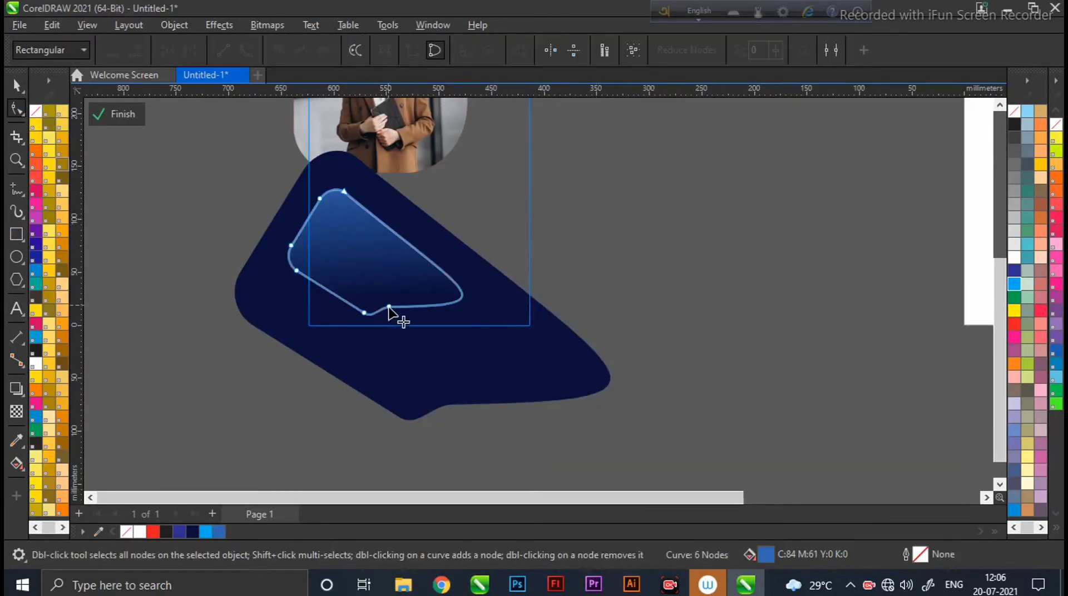
drag(401, 341, 491, 361)
click(17, 85)
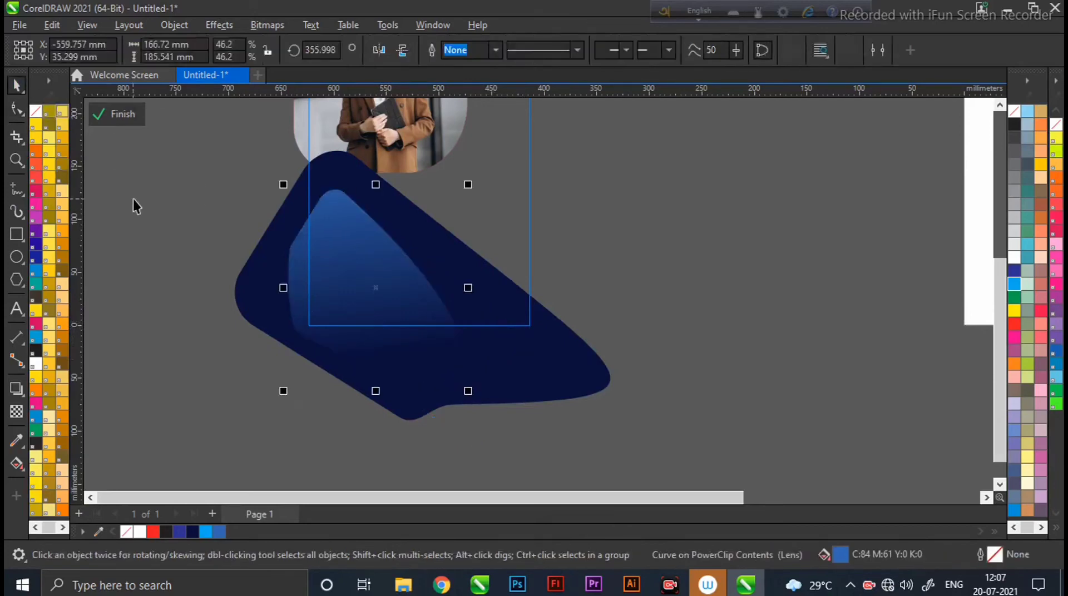
Apply a fountain transparency at about 98.3 degrees to the blue shape, with 34% at its upper end, and finish editing the PowerClip
click(16, 412)
drag(408, 362, 327, 171)
drag(408, 362, 409, 397)
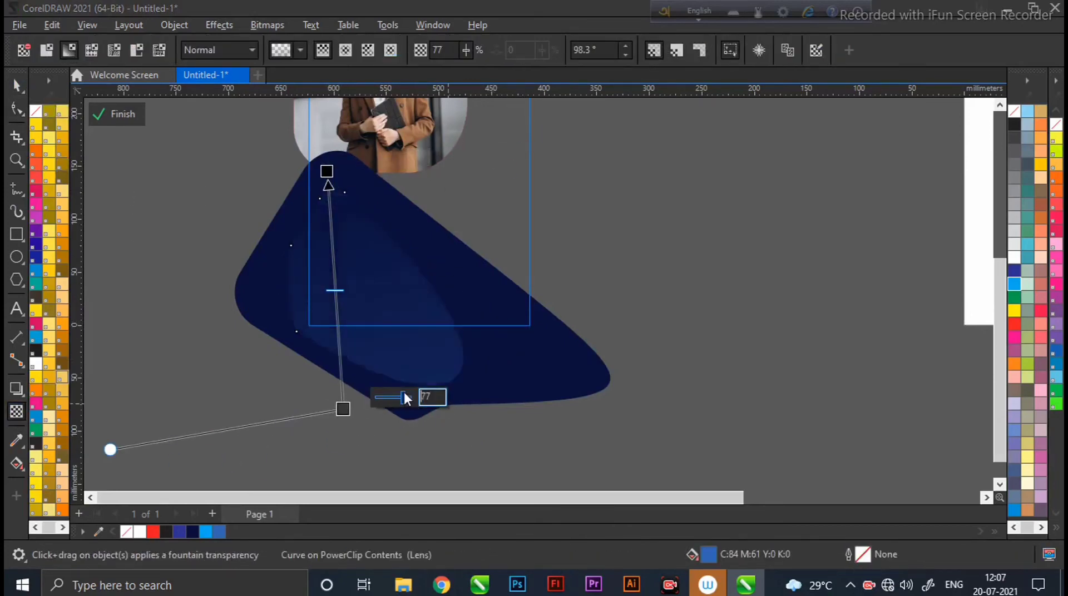
drag(380, 160, 371, 160)
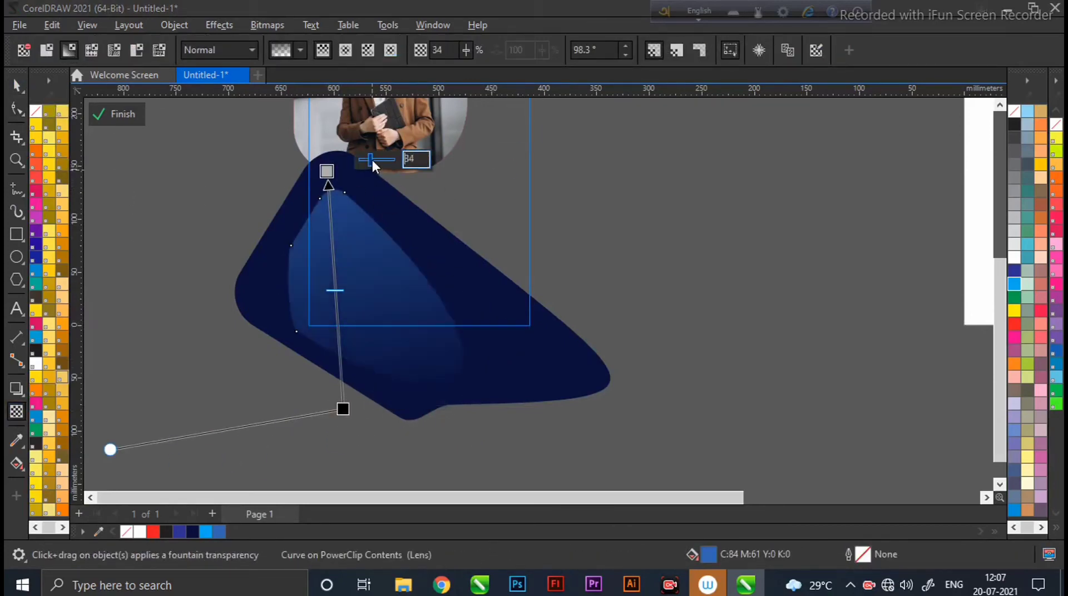
key(space)
ctrl+click(193, 217)
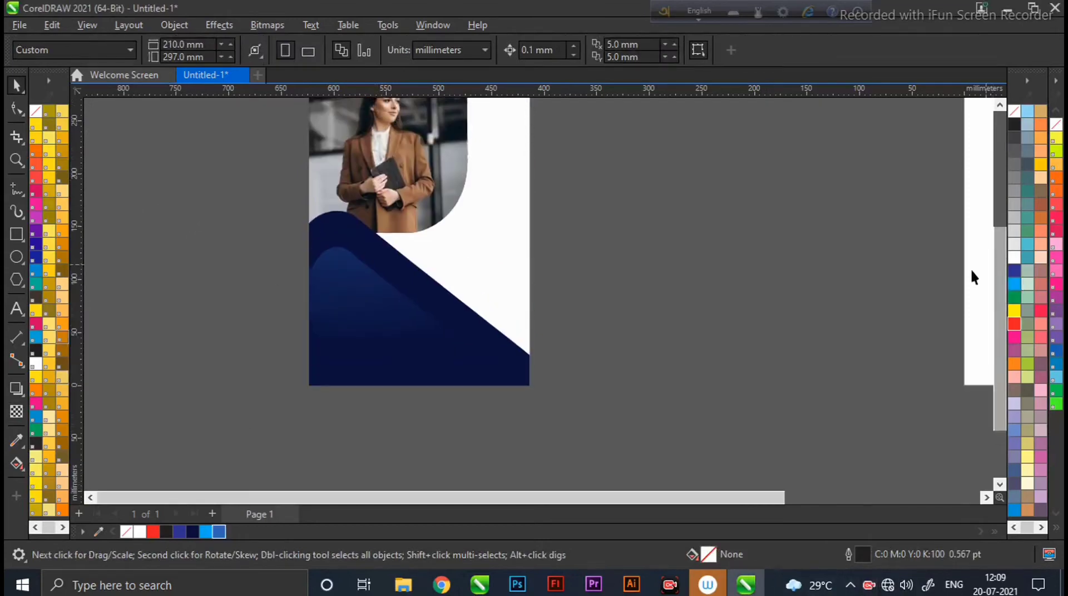
Draw a square with corners rounded to about 18.5 mm, rotate it 45 degrees, and place it over the page's lower-right corner
scroll(371, 300, up, 2)
click(16, 234)
mouse_move(151, 237)
mouse_down()
mouse_move(237, 324)
mouse_move(171, 240)
mouse_up()
key(F10)
click(16, 85)
drag(327, 50, 269, 51)
text(45)
key(Return)
drag(195, 281, 510, 386)
Fill the rotated square with PANTONE 143 M, PowerClip it inside the page rectangle, and open the contents for editing
click(1014, 310)
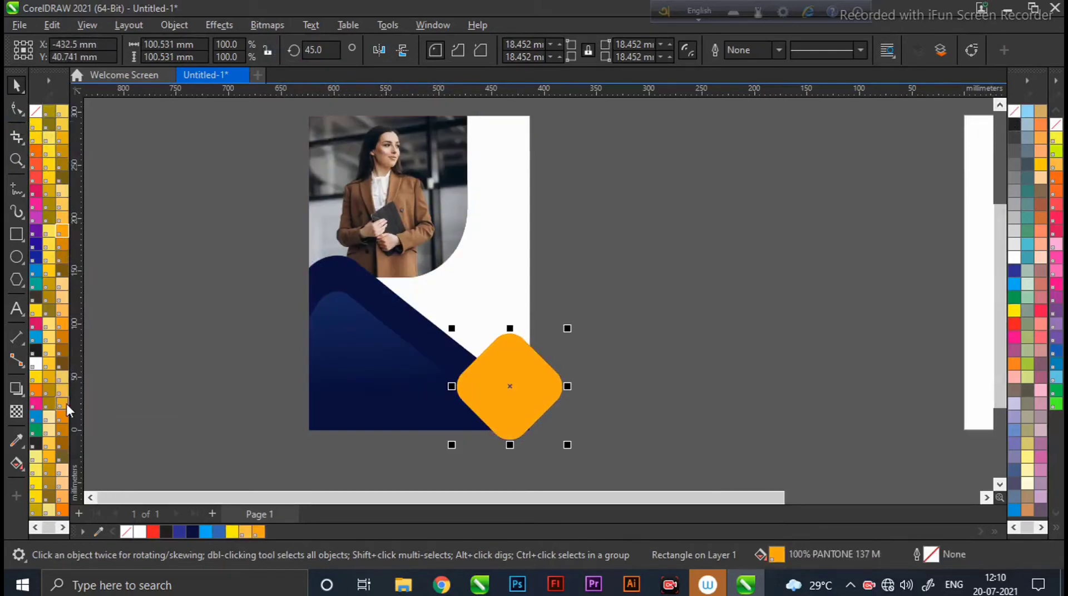
click(62, 403)
right_click(533, 380)
click(572, 317)
click(369, 350)
ctrl+click(488, 335)
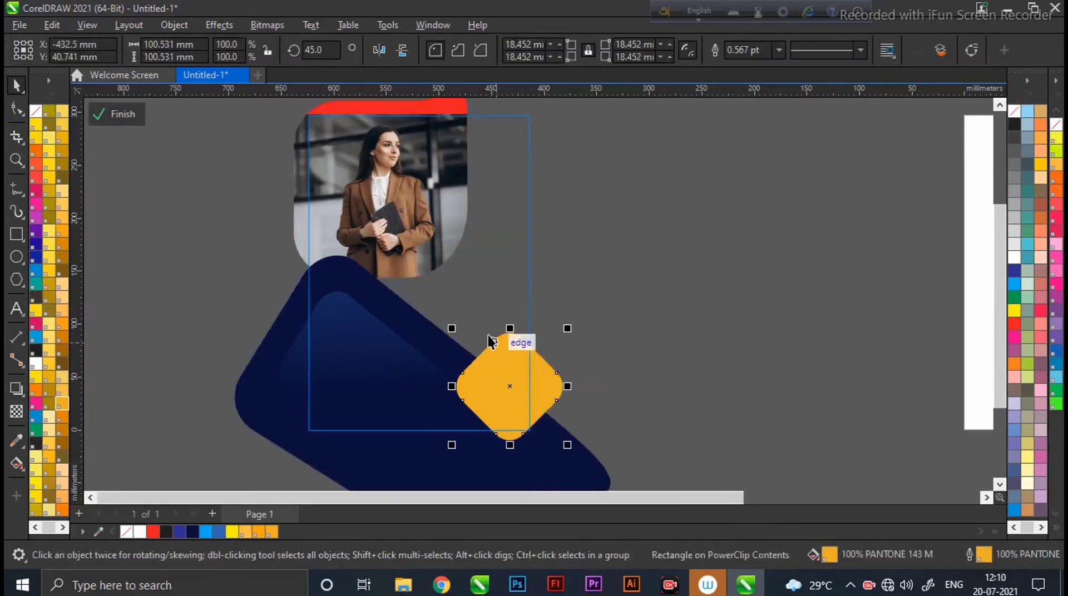
Send the orange diamond behind the navy shape and nudge it upward
key(ctrl+Page_Down)
key(Up)
key(Up)
key(Up)
Duplicate the orange diamond, shrink the copy inside the original, and fill it with PANTONE Process Yellow
key(ctrl+d)
drag(572, 321, 556, 337)
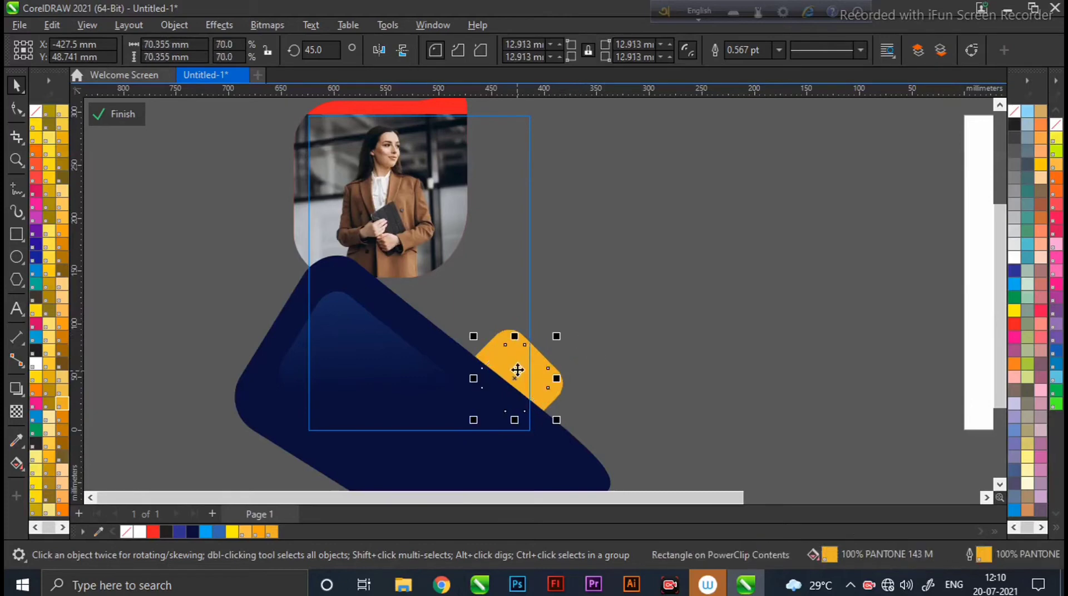
drag(492, 382, 544, 392)
click(63, 377)
click(37, 310)
scroll(595, 384, up, 1)
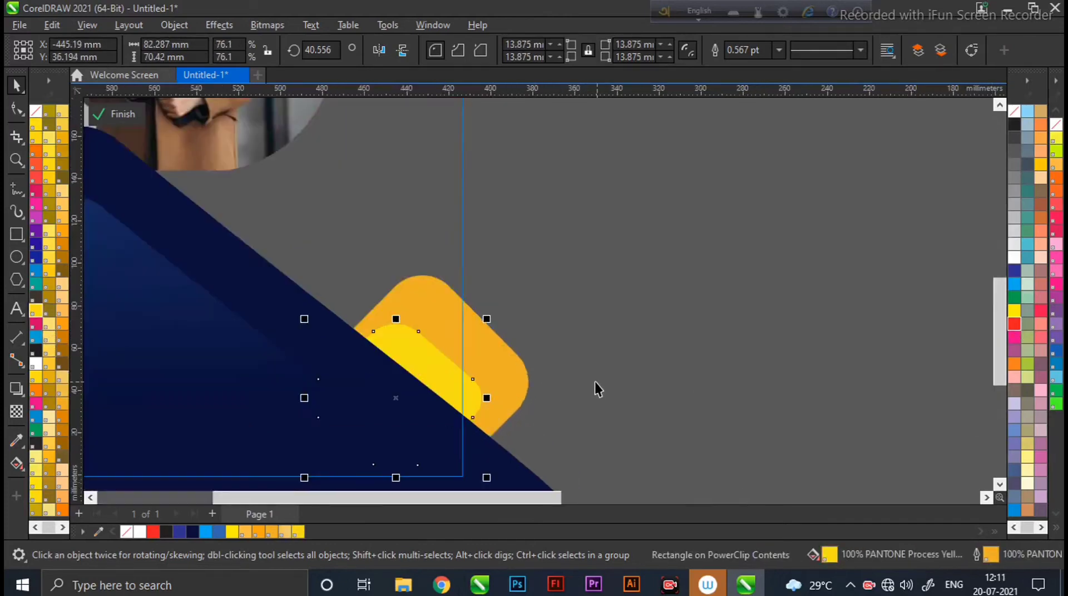
Move the orange and yellow diamonds further up along the navy edge and adjust the yellow copy's placement inside the orange one
drag(445, 319, 408, 300)
drag(445, 382, 448, 346)
click(448, 356)
click(449, 345)
mouse_move(512, 446)
mouse_down()
mouse_move(512, 476)
mouse_move(524, 447)
mouse_up()
Convert the yellow diamond to curves, adjust its corner nodes to follow the orange shape, and finish editing the PowerClip
key(F10)
key(ctrl+q)
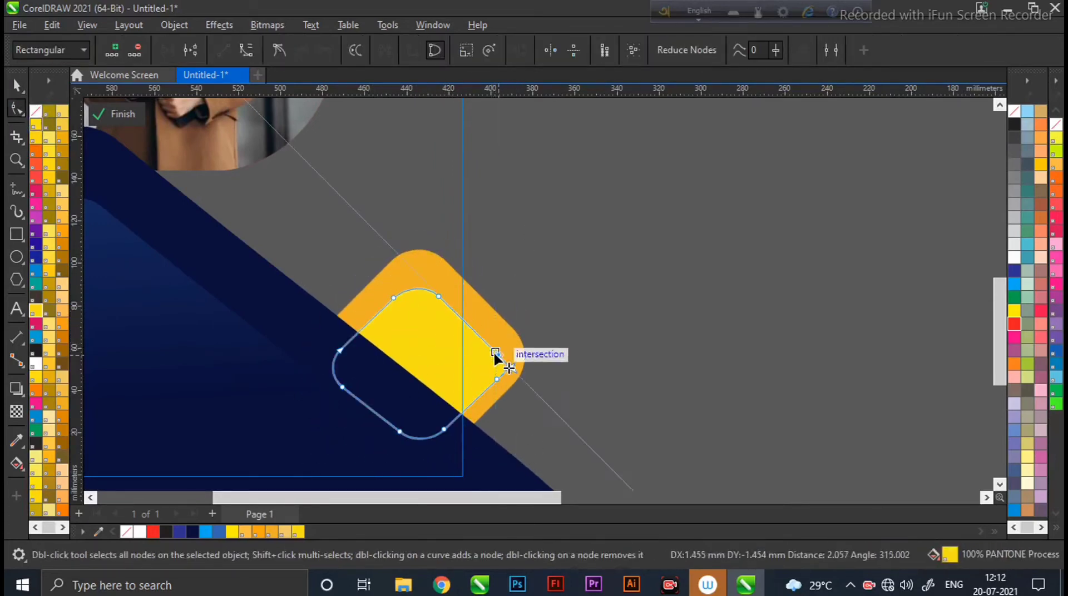
click(113, 116)
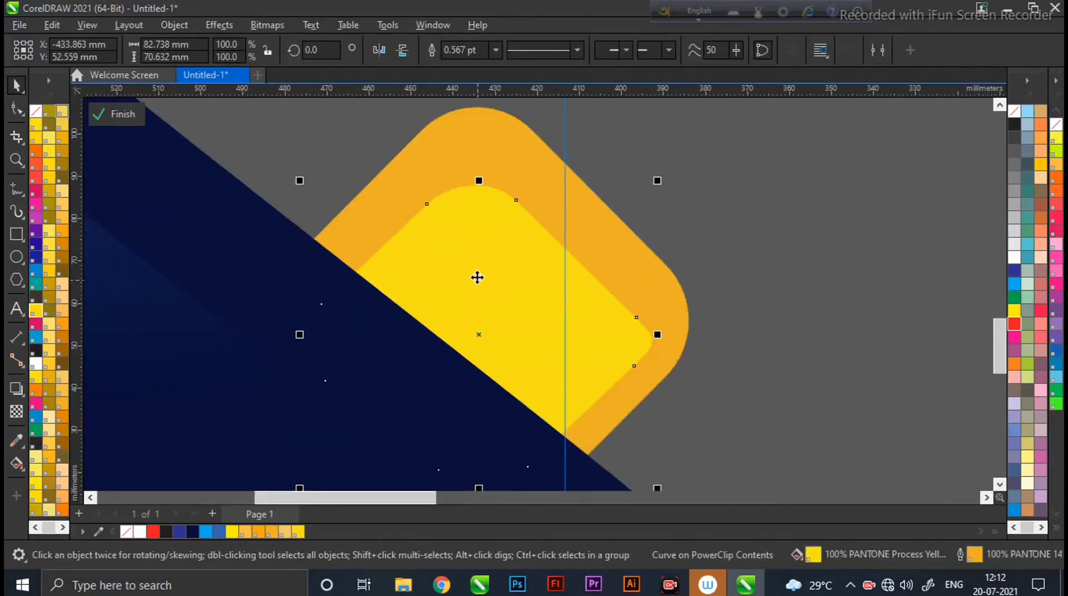
key(F10)
drag(323, 308, 310, 272)
click(425, 206)
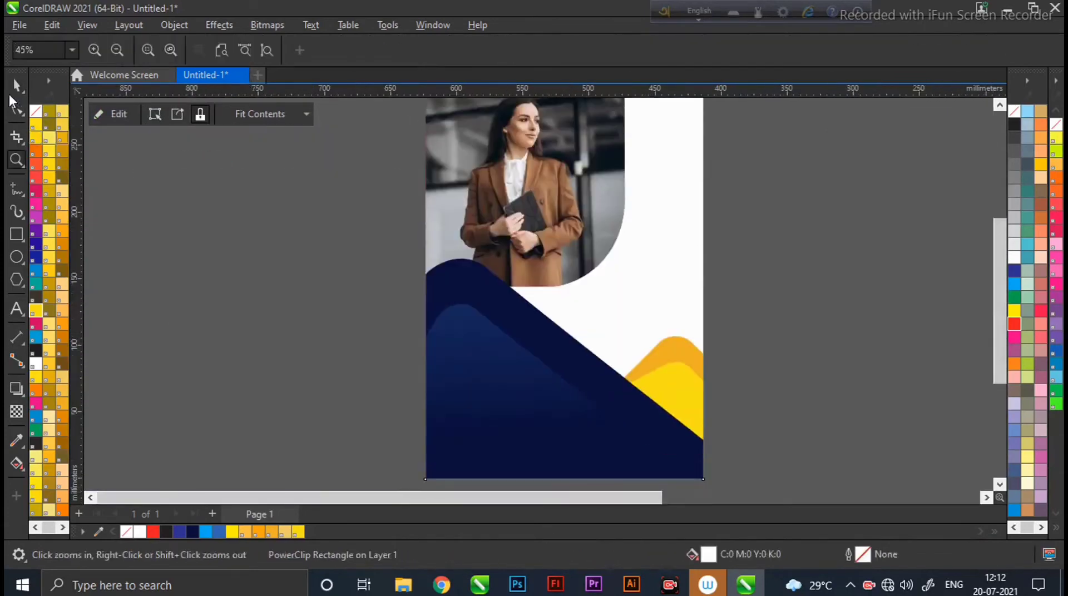
key(Escape)
Draw a square about 107 mm wide beside the page, round its corners to about 25 mm, and rotate it 45 degrees
scroll(705, 220, up, 2)
key(F6)
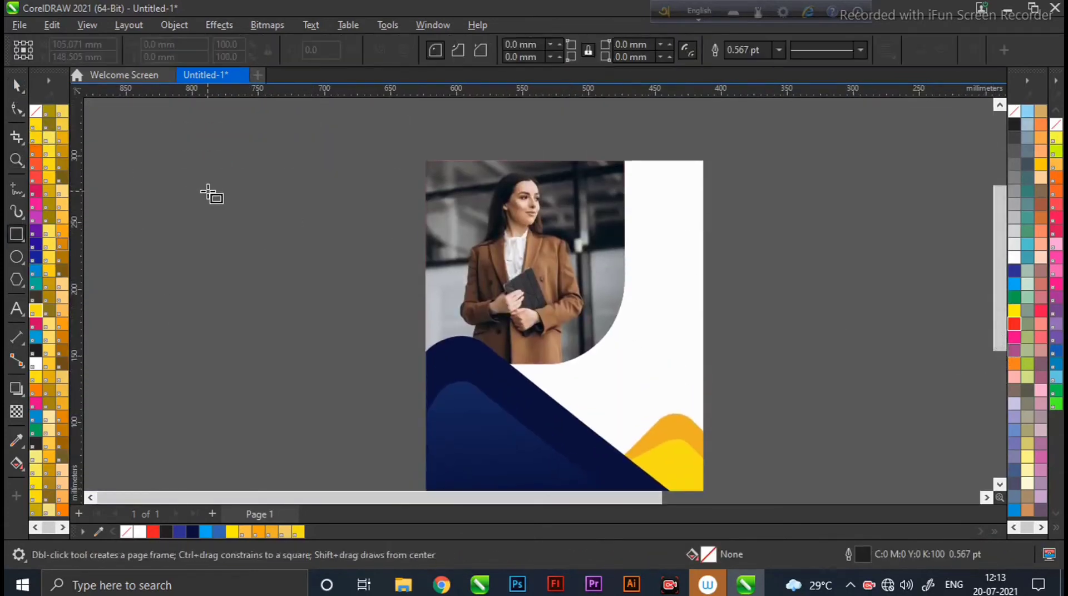
mouse_move(192, 191)
mouse_down()
mouse_move(295, 310)
mouse_move(333, 333)
mouse_up()
key(F10)
key(space)
double_click(311, 50)
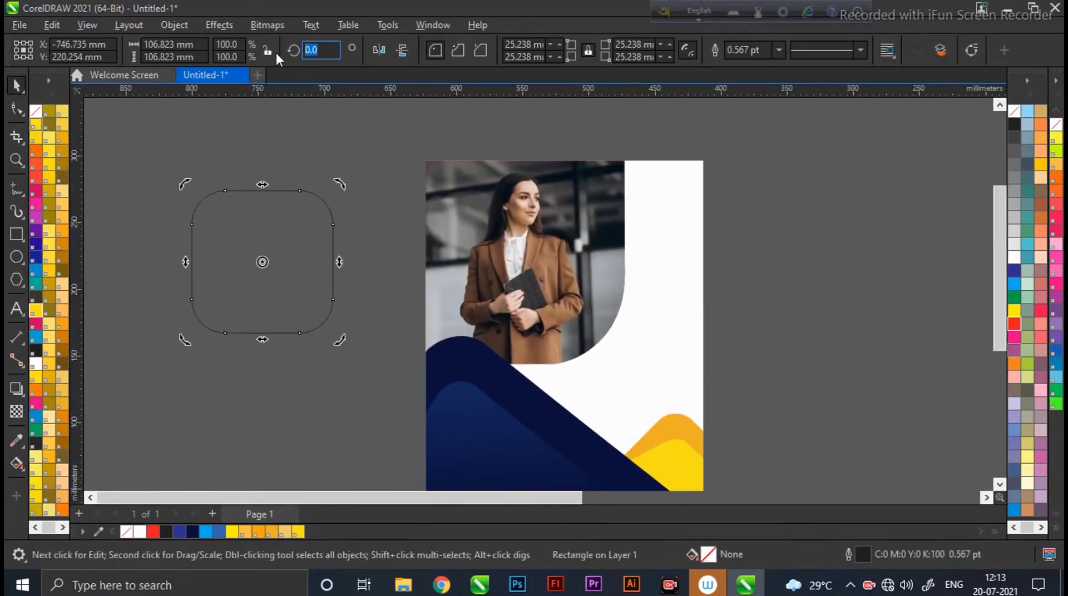
text(45)
key(Return)
Place the diamond over the page's upper-right corner, reduce its corner radius to about 12 mm, and fill it red without outline
drag(295, 244, 719, 134)
key(F10)
mouse_move(705, 227)
mouse_down()
mouse_move(682, 245)
mouse_move(692, 241)
mouse_up()
key(space)
click(1014, 324)
right_click(1015, 111)
PowerClip the red diamond inside the page rectangle and open the contents with the diamond selected
click(668, 297)
ctrl+click(668, 297)
click(711, 183)
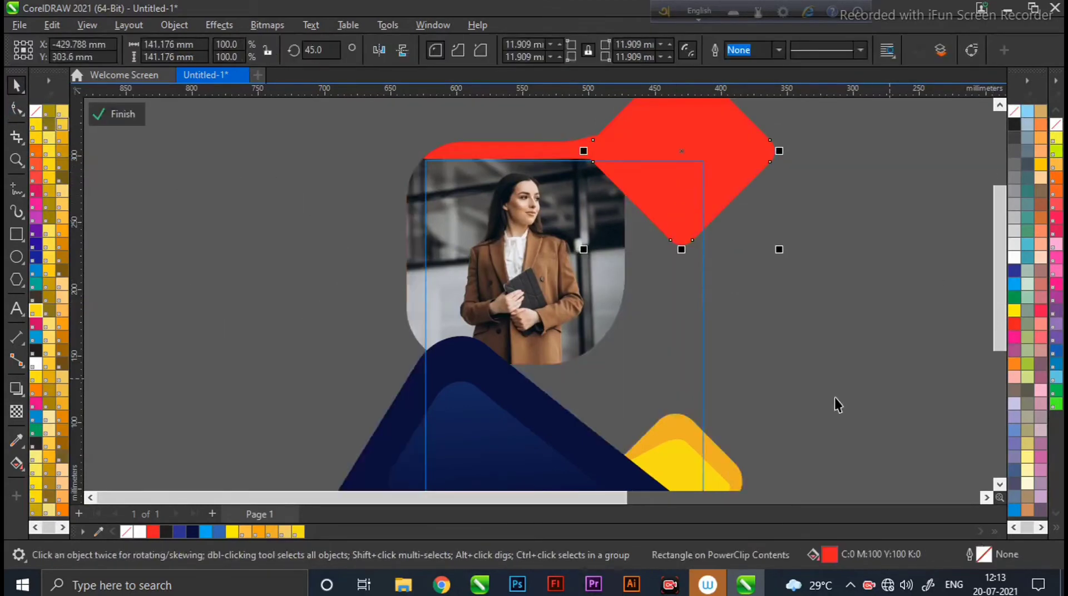
Give the upper-right diamond a diagonal fountain fill from dark navy to blue and finish editing the PowerClip
click(193, 532)
key(g)
drag(682, 219, 634, 175)
click(179, 534)
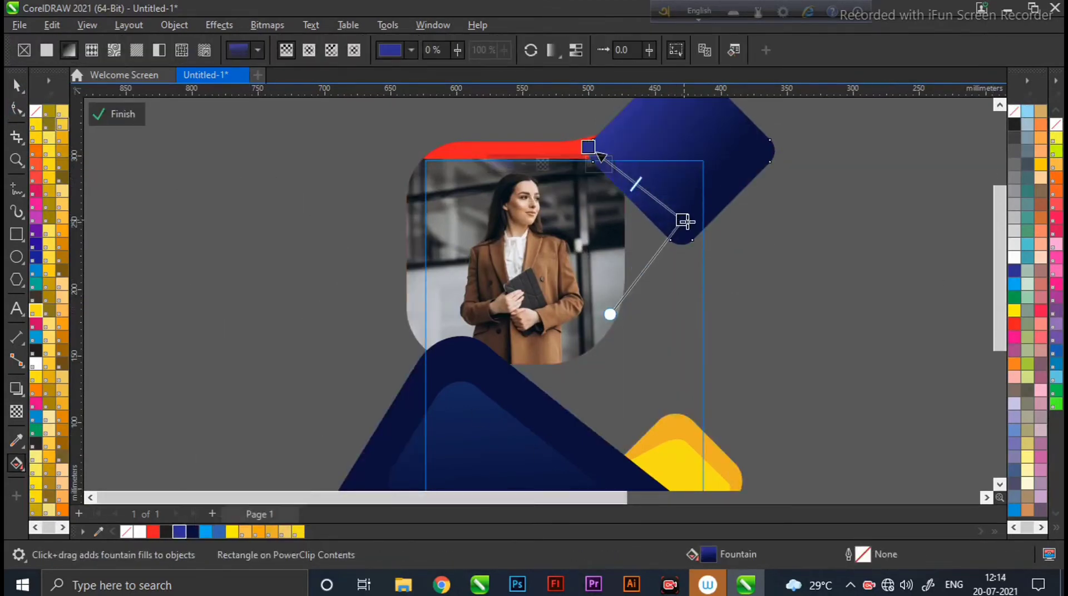
click(120, 113)
scroll(684, 178, up, 2)
scroll(655, 370, down, 3)
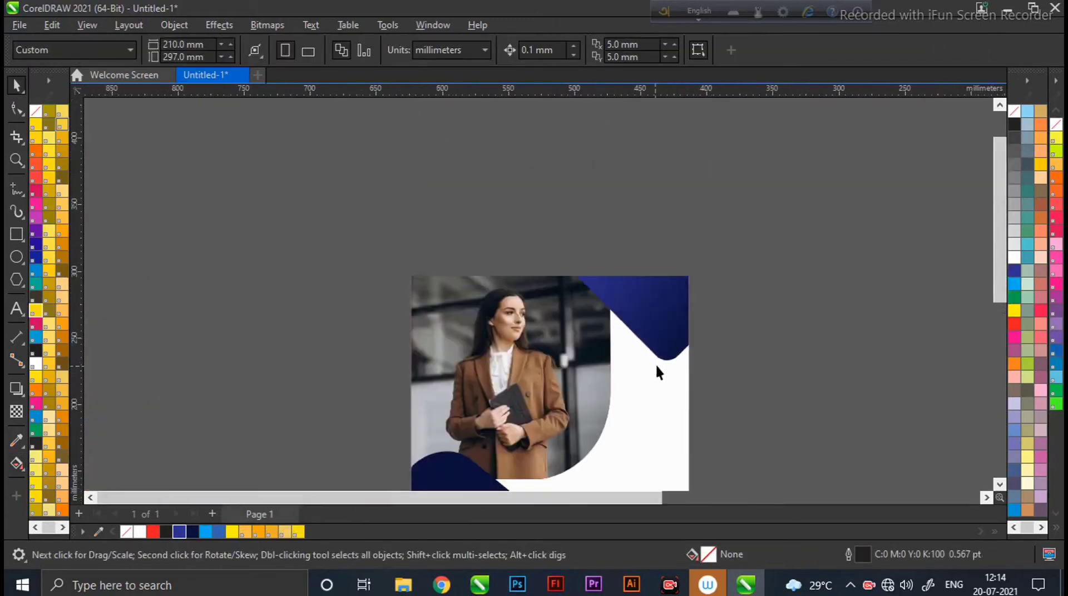
Open the page's PowerClip contents for editing around the upper-right diamond
click(543, 277)
scroll(267, 444, up, 3)
click(670, 235)
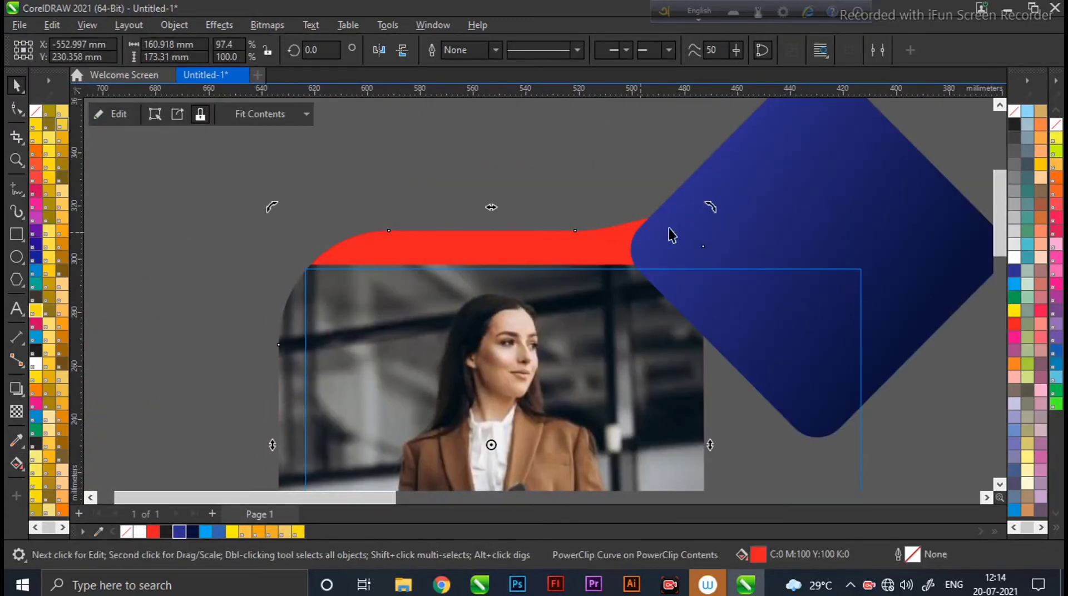
click(682, 162)
scroll(682, 163, down, 1)
key(F6)
mouse_move(137, 216)
mouse_down()
mouse_move(207, 274)
mouse_move(224, 275)
mouse_up()
key(F10)
scroll(136, 221, up, 1)
click(15, 85)
key(Delete)
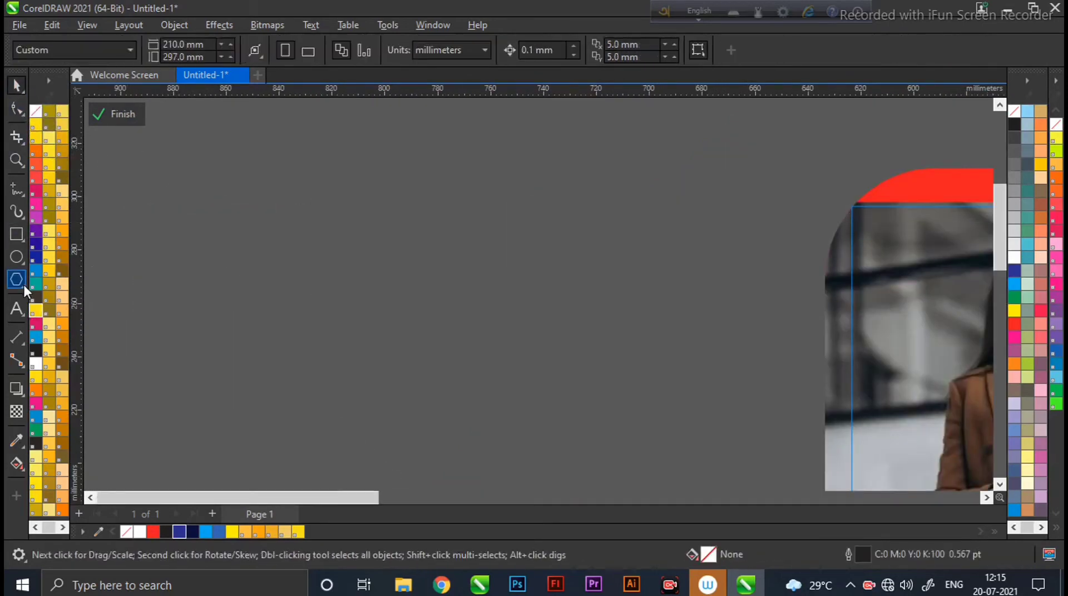
click(16, 279)
drag(282, 166, 362, 243)
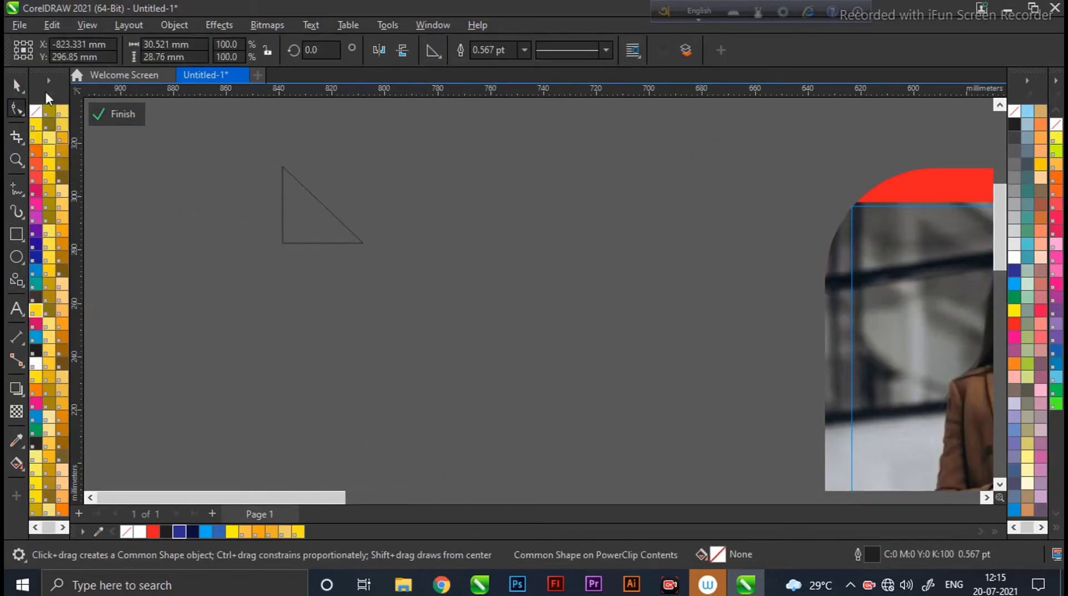
key(F10)
key(ctrl+q)
scroll(282, 171, up, 1)
click(21, 113)
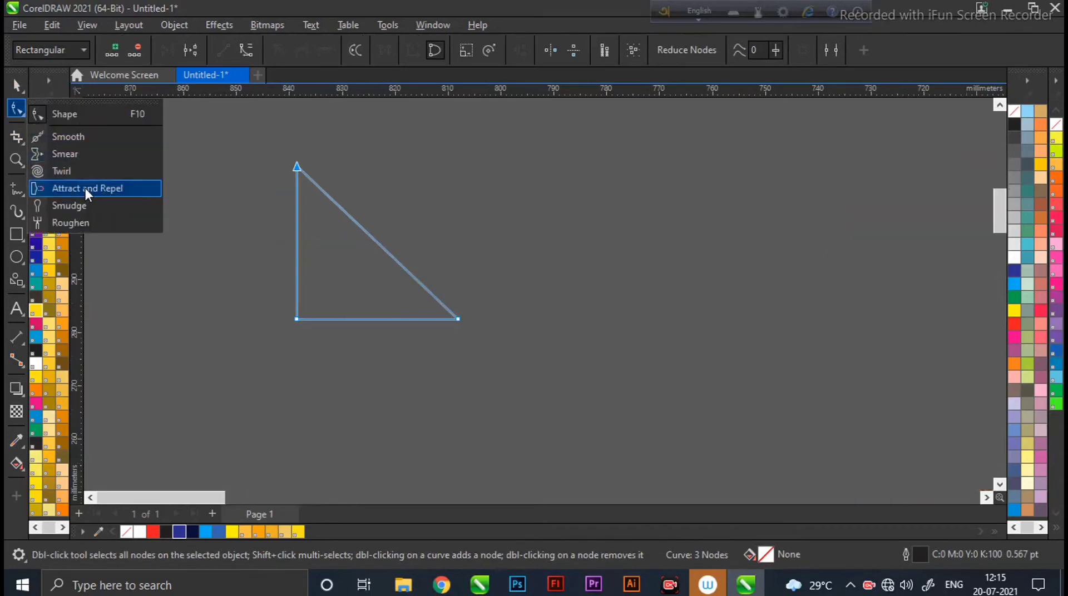
click(76, 206)
click(16, 85)
key(Delete)
Draw a rectangle about 18 by 17 mm in the empty area beside the page and round its corners to about 2.75 mm
click(16, 234)
drag(283, 205, 380, 298)
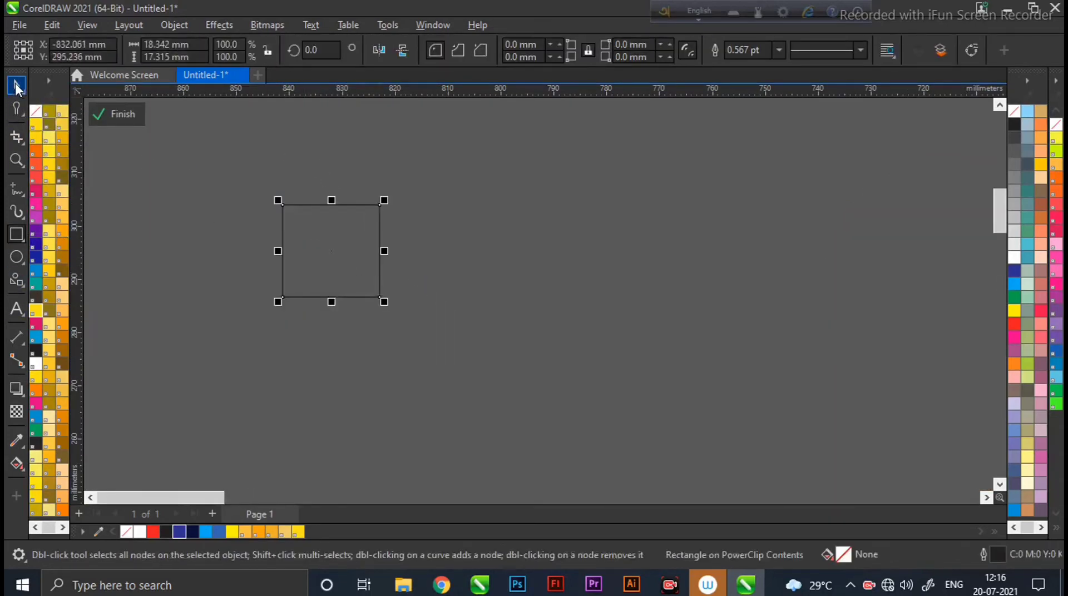
key(F10)
drag(284, 223, 284, 228)
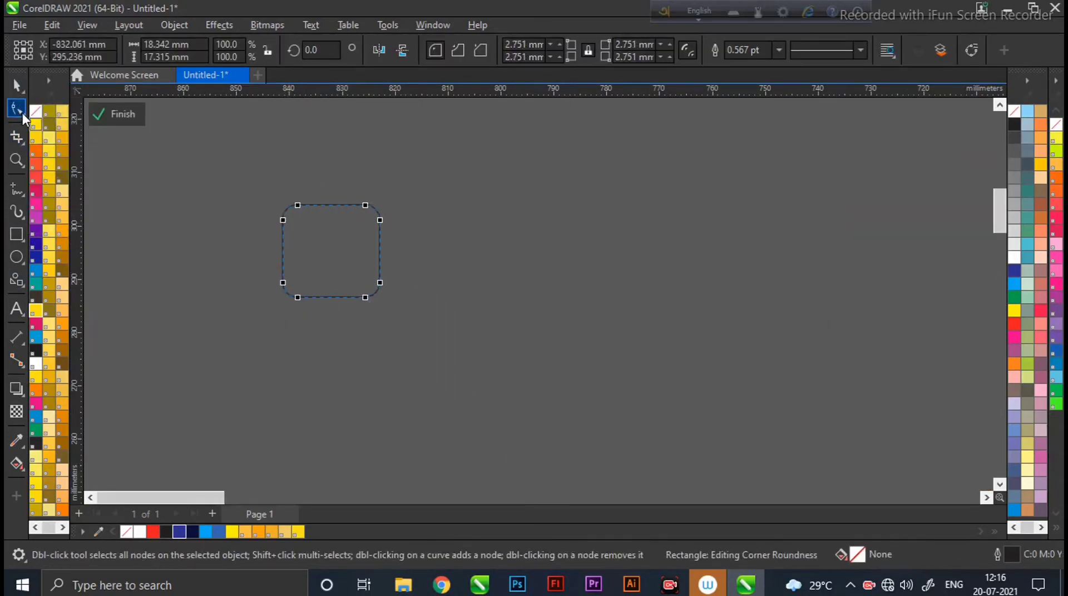
Convert the small rounded rectangle to curves, delete its lower-right nodes, and straighten a segment to form a triangle with one rounded corner
key(ctrl+q)
drag(360, 300, 269, 295)
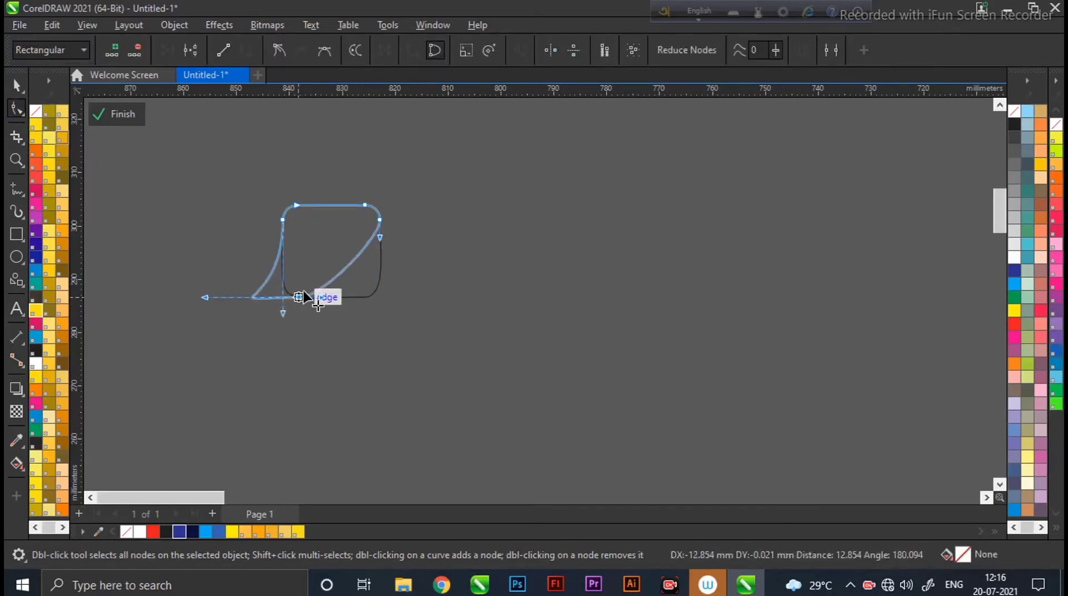
key(ctrl+z)
double_click(362, 301)
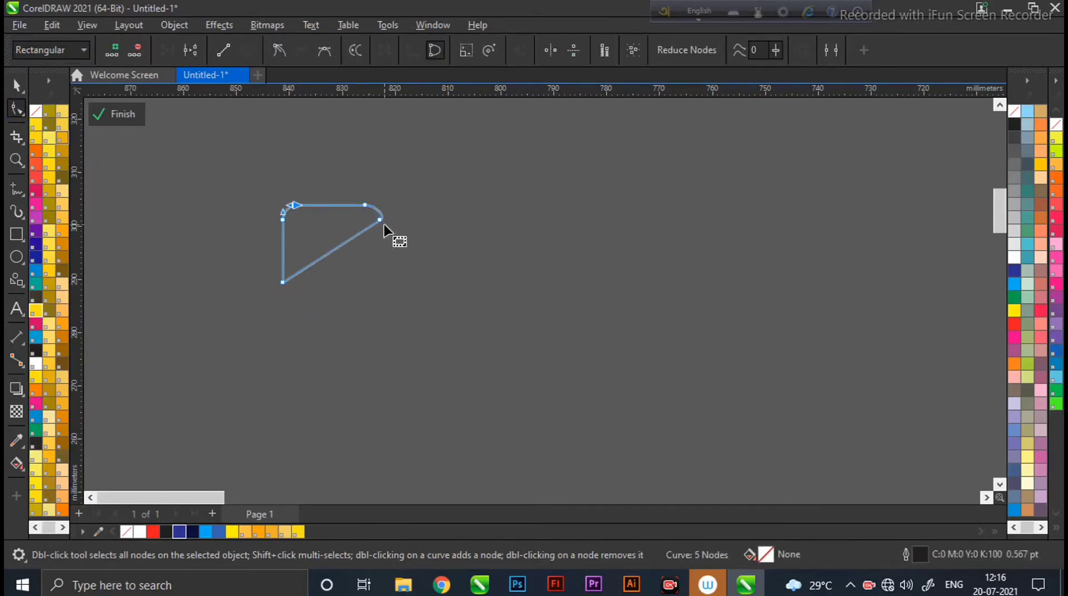
click(223, 50)
Fill the small triangle with PANTONE 143 M and remove its outline
click(16, 85)
drag(196, 498, 212, 498)
key(F3)
click(271, 531)
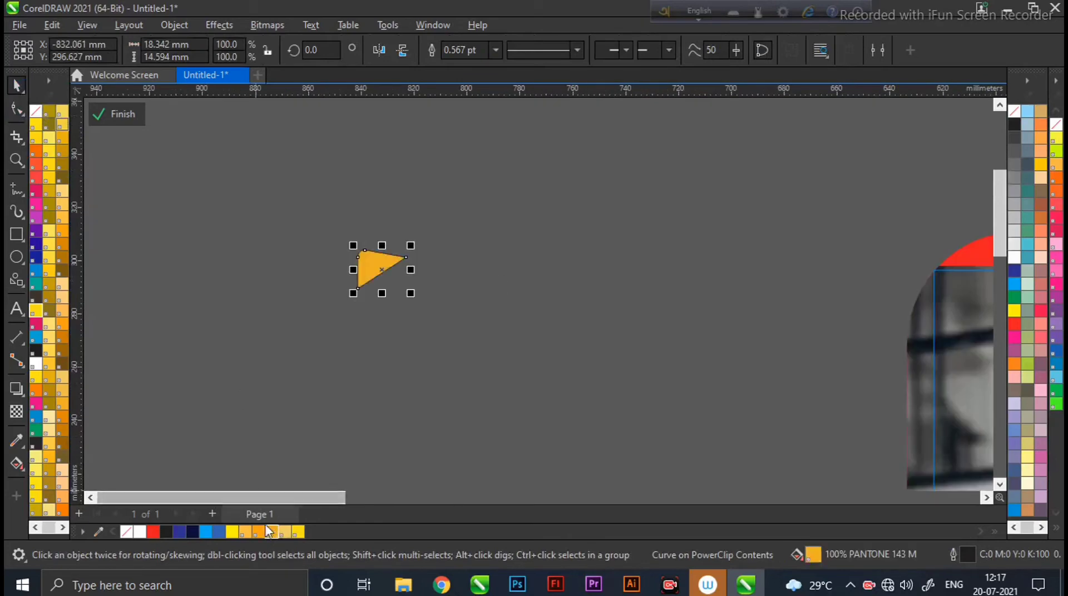
right_click(126, 532)
Rotate the orange triangle and move it next to the blue diamond at the photo's upper-right corner
click(377, 264)
drag(412, 297, 422, 261)
drag(374, 273, 872, 340)
click(633, 497)
drag(118, 354, 590, 362)
Enlarge and rotate the orange triangle so its rounded tip points out over the photo from the blue diamond's lower edge
drag(598, 381, 633, 401)
drag(579, 295, 582, 312)
drag(593, 380, 594, 400)
drag(594, 399, 592, 416)
drag(637, 368, 673, 367)
drag(640, 362, 627, 340)
Send the orange triangle behind the blue diamond, nudge it down, and finish editing the PowerClip
key(ctrl+Page_Down)
key(Down)
click(17, 111)
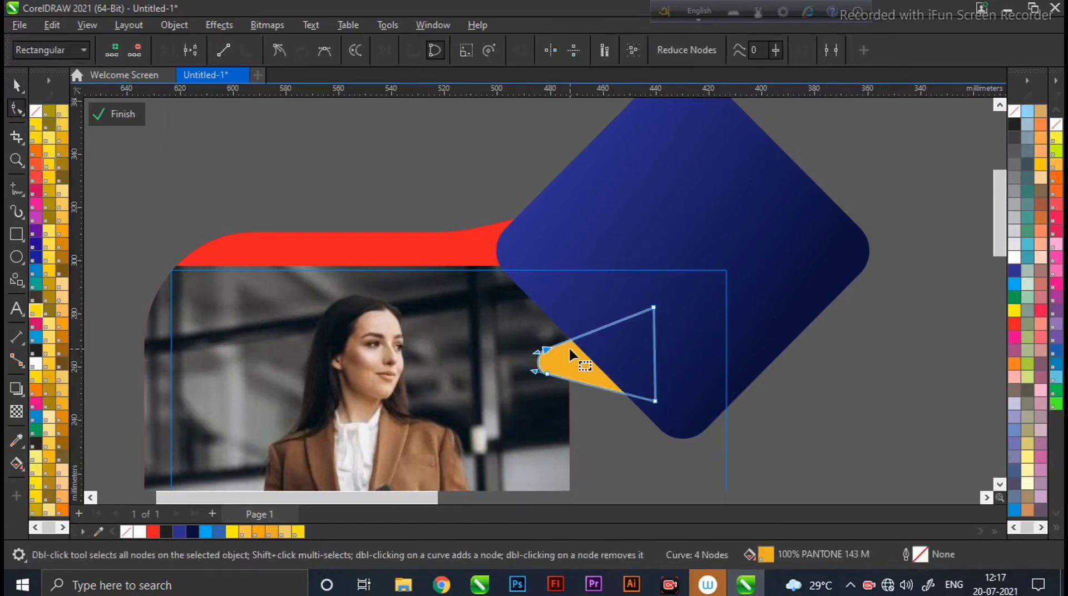
key(space)
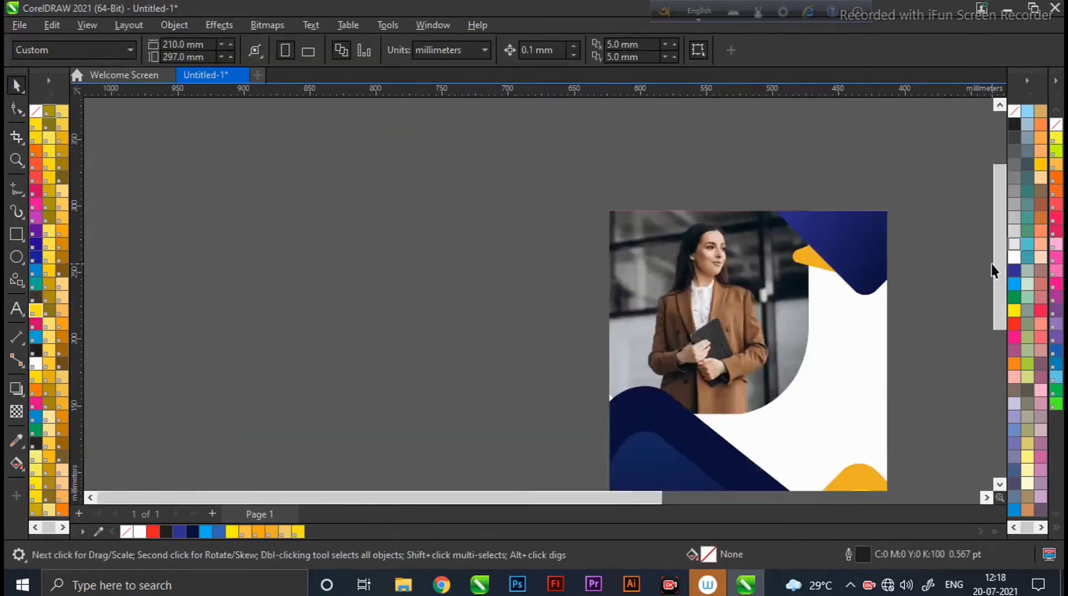
scroll(367, 504, right, 5)
scroll(367, 503, left, 1)
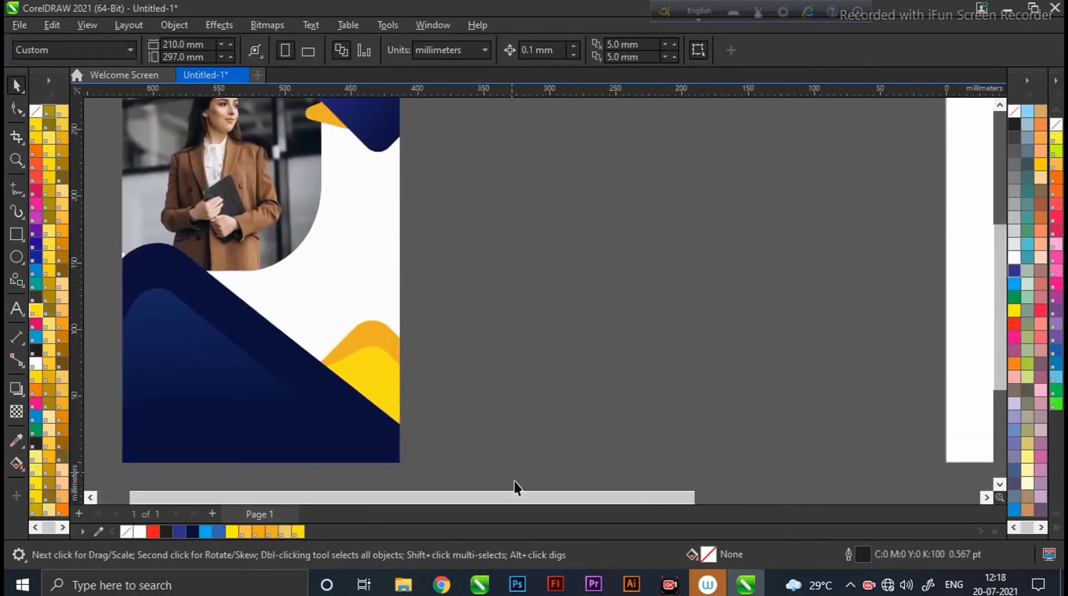
Reopen the page's PowerClip, move the faded blue shape's left-edge node outward, and finish editing
scroll(655, 386, left, 4)
scroll(655, 386, down, 1)
click(428, 396)
ctrl+click(428, 396)
click(428, 367)
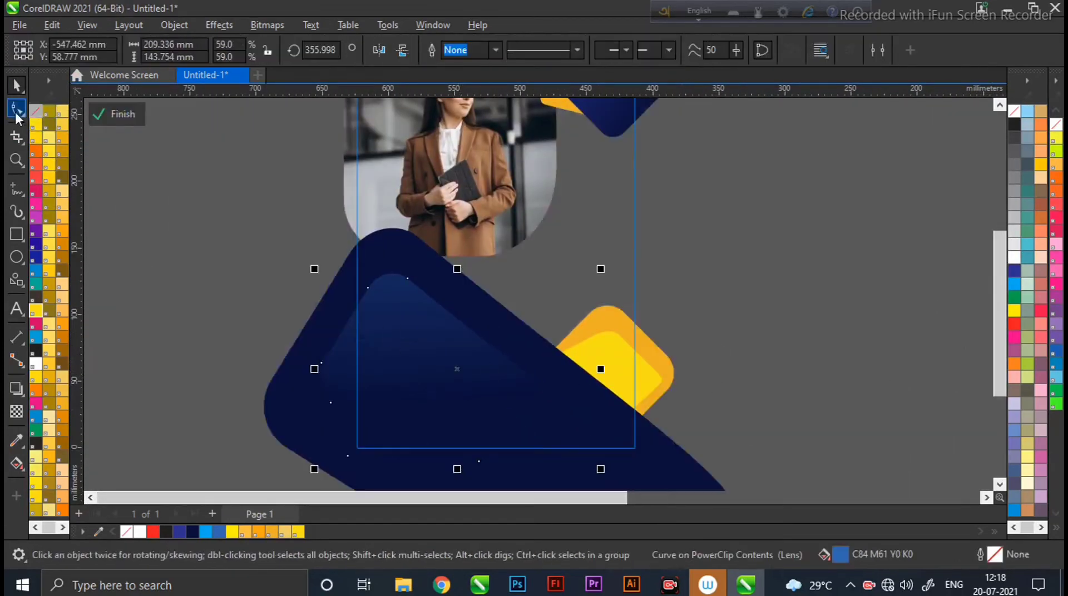
click(17, 110)
drag(343, 334, 323, 345)
key(space)
ctrl+click(689, 445)
click(689, 445)
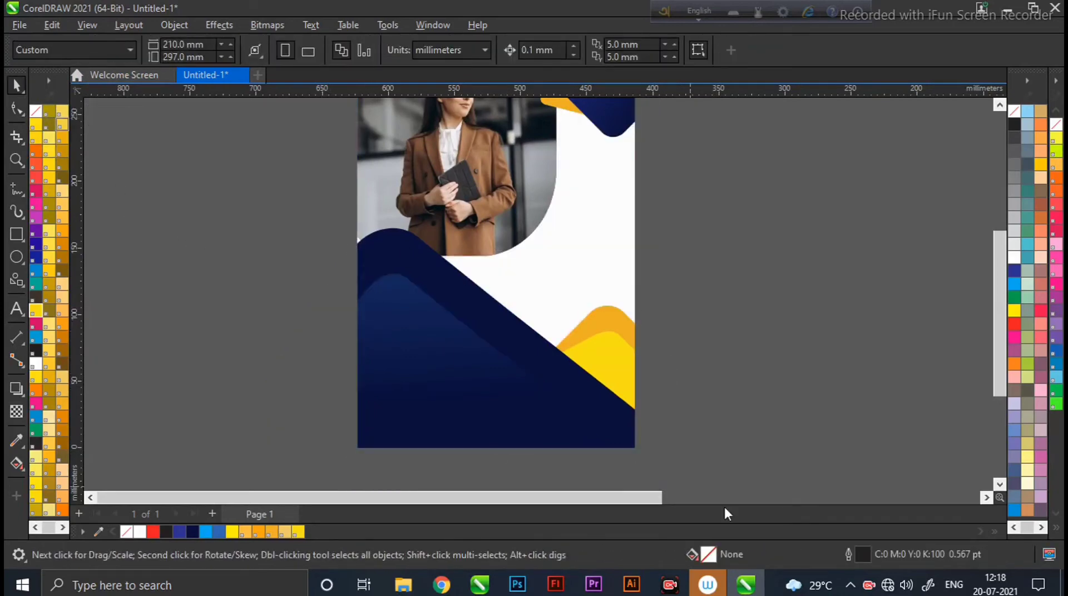
Edit the page's PowerClip again, move the lower end of the faded blue shape's transparency upward, and finish editing
click(372, 333)
ctrl+click(370, 333)
click(369, 333)
click(17, 412)
drag(403, 408, 403, 368)
key(space)
ctrl+click(690, 367)
click(690, 367)
Add the artistic text "flyer" in the empty area beside the page and select it as an object
scroll(410, 297, up, 2)
key(F8)
text(flyer)
click(17, 85)
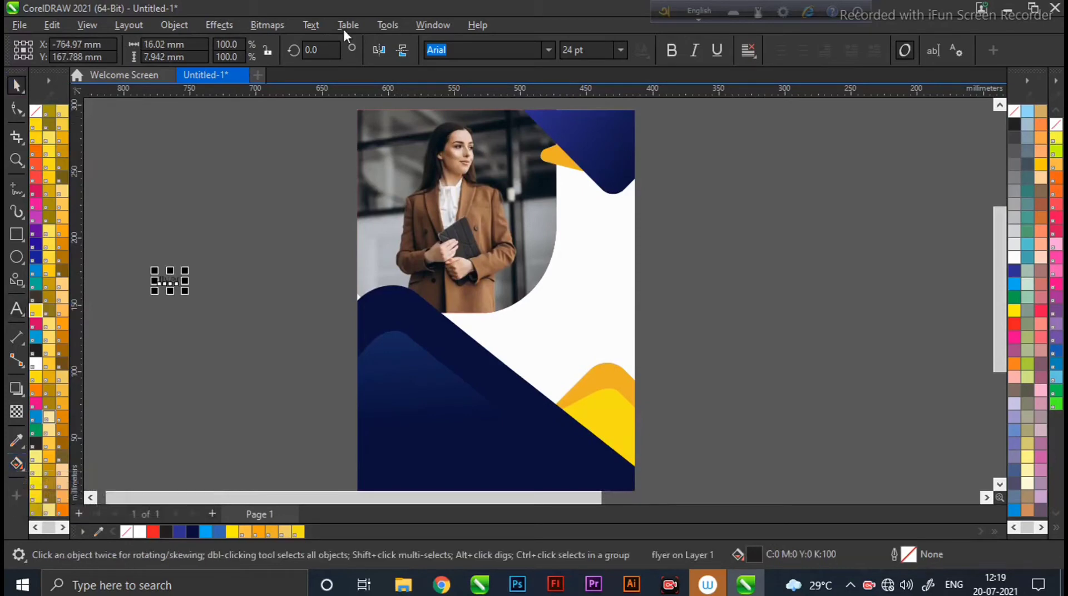
Change the "flyer" text to uppercase and extend it to read "FLYER TITLE"
click(310, 25)
click(356, 328)
click(504, 275)
click(515, 338)
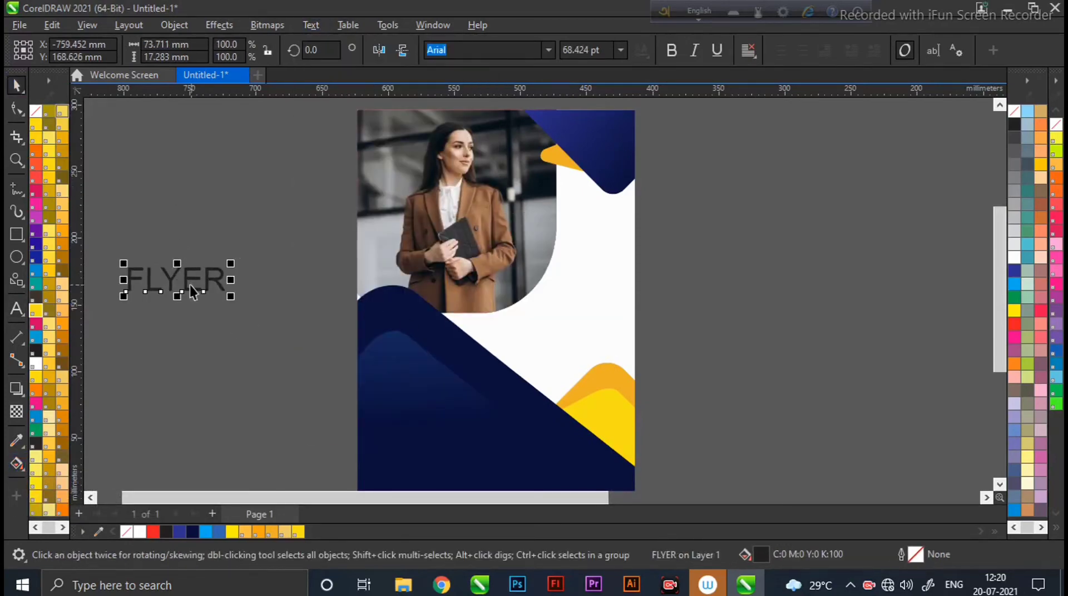
key(F8)
text(TITLE)
click(15, 83)
Set the FLYER TITLE text's font to Arista 2.0, fill it white and place it on the navy shape near the page's left edge
click(548, 50)
click(526, 97)
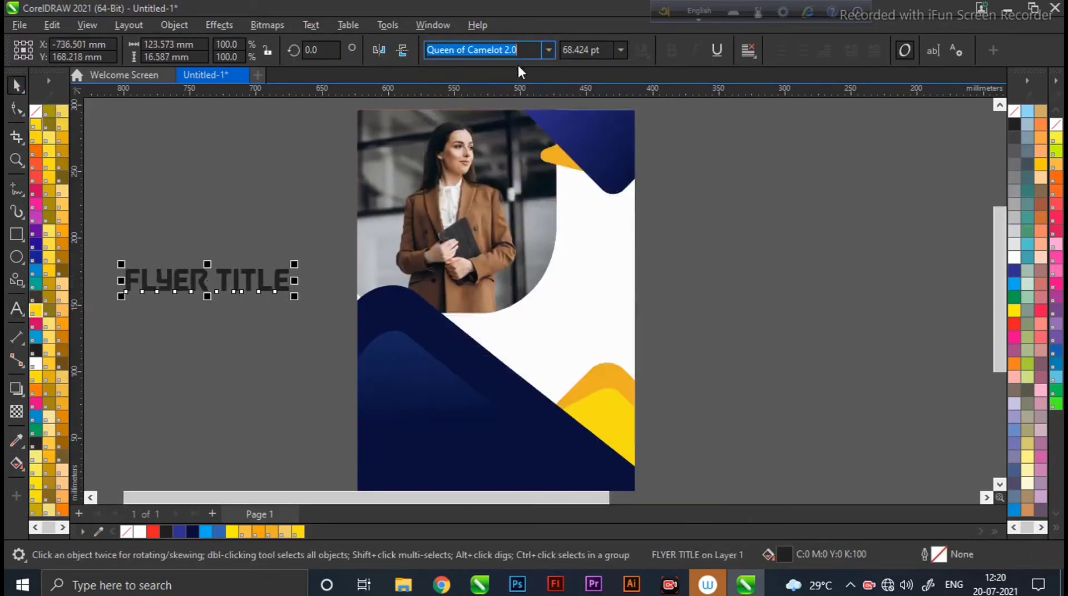
text(Arista)
key(Return)
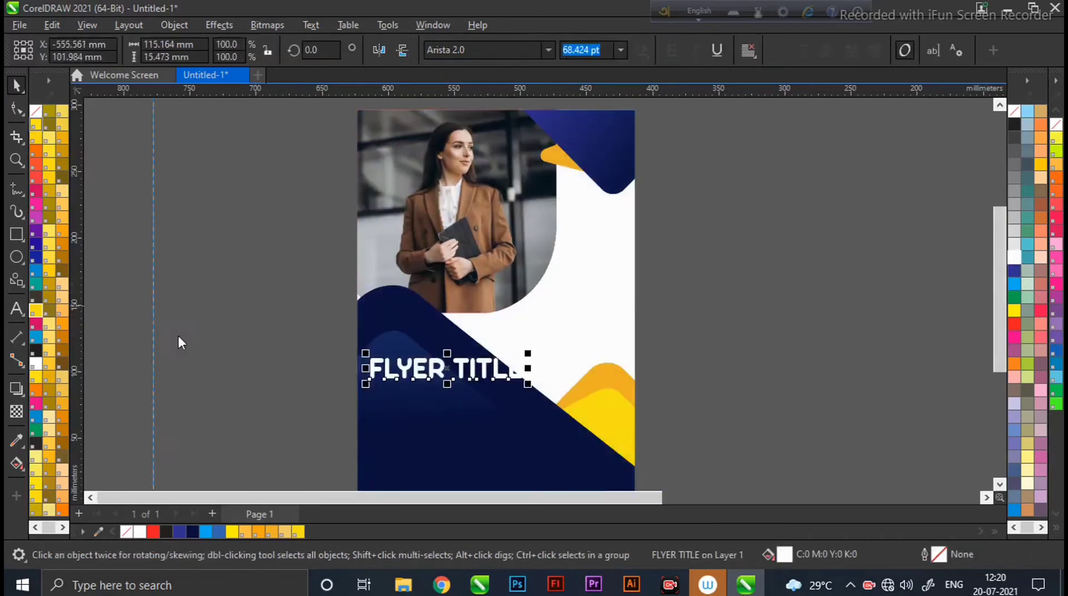
click(669, 342)
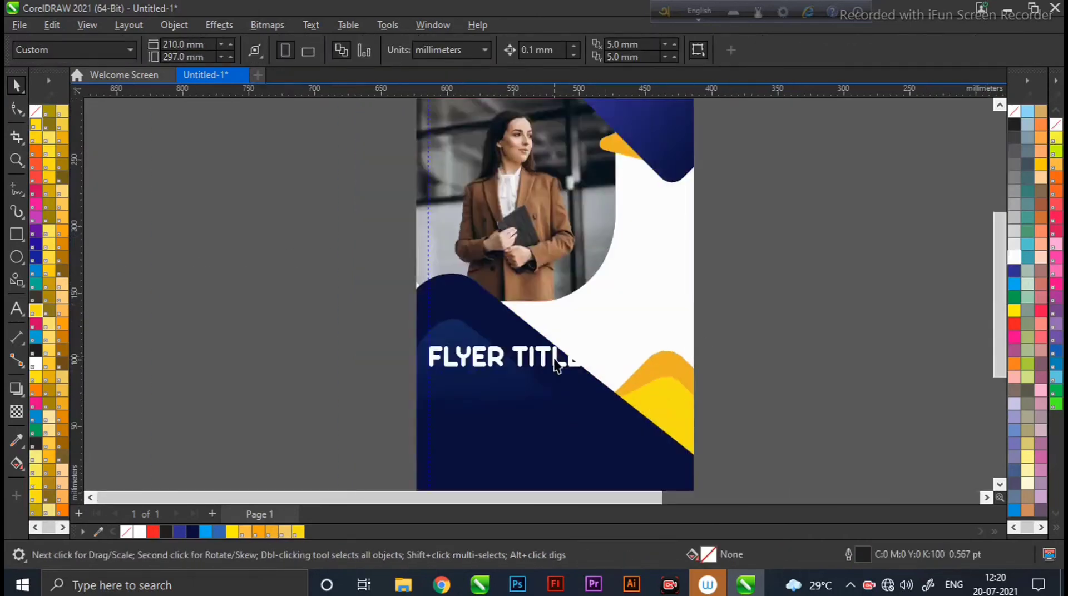
Set the FLYER TITLE text's size to 60 pt
click(495, 359)
click(620, 50)
click(573, 362)
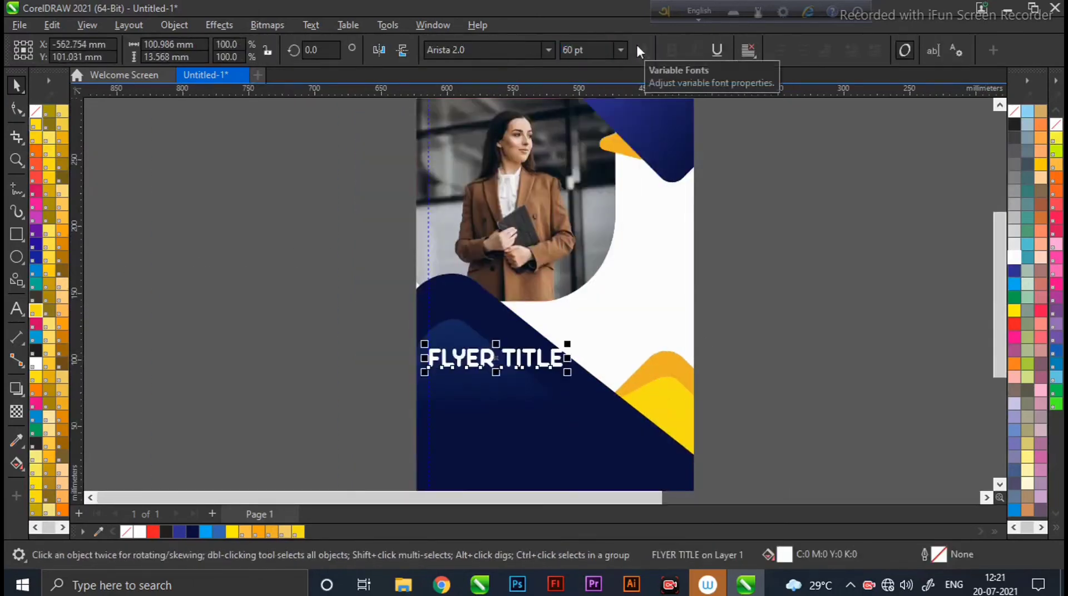
click(626, 312)
Break the title text apart into separate words and nudge "TITLE" left, closer to "FLYER"
scroll(627, 311, up, 1)
click(466, 406)
drag(504, 405, 495, 409)
key(ctrl+k)
click(452, 412)
key(Left)
key(Left)
key(Left)
key(Left)
key(Left)
key(Left)
key(Left)
key(Left)
key(Left)
key(Left)
key(Left)
key(Left)
key(Left)
key(Left)
key(Left)
key(Left)
key(Left)
key(Left)
key(Left)
key(Left)
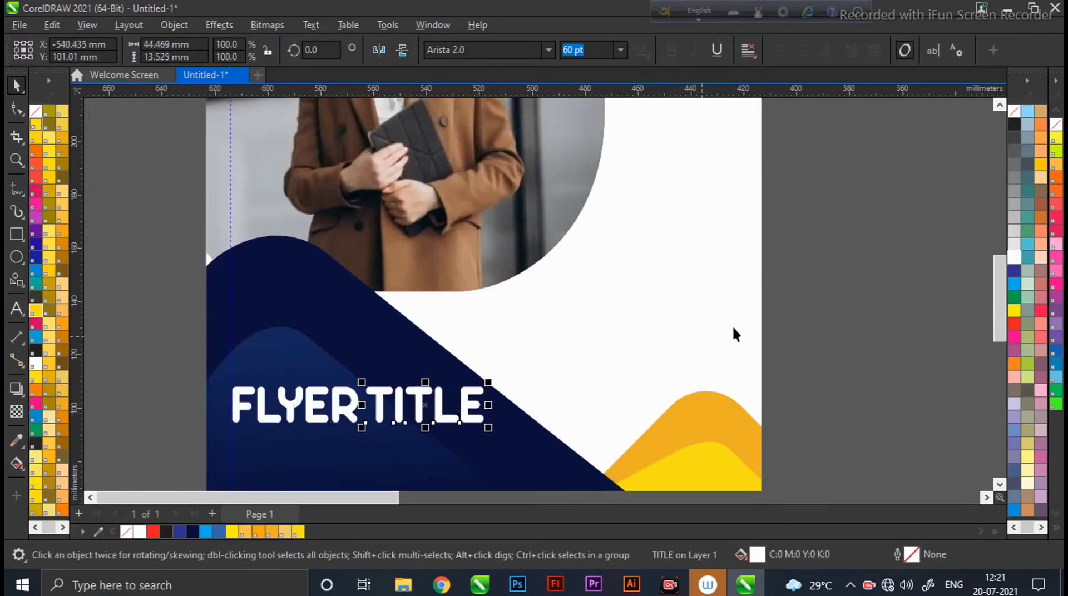
click(927, 341)
Add the artistic text "BUSINESS FLYER TEMPLATE" in the empty area beside the page and select it as an object
scroll(927, 341, down, 1)
key(F8)
click(154, 278)
text(BUSINESS FLYER)
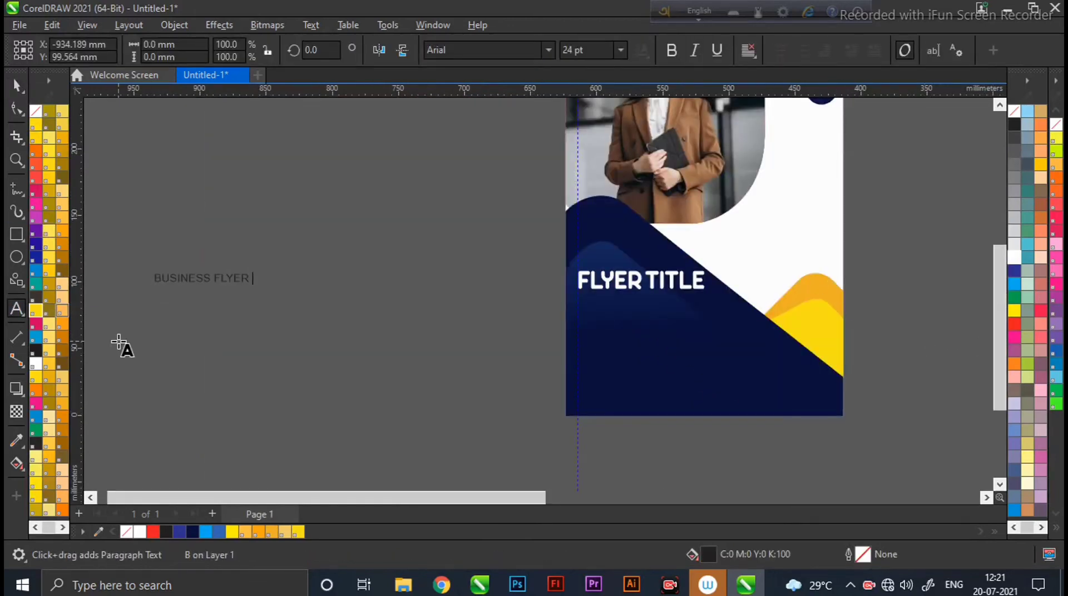
key(ctrl+space)
Set the font of the BUSINESS FLYER TEMPLATE text to Arial Rounded MT Bold
click(534, 50)
click(501, 97)
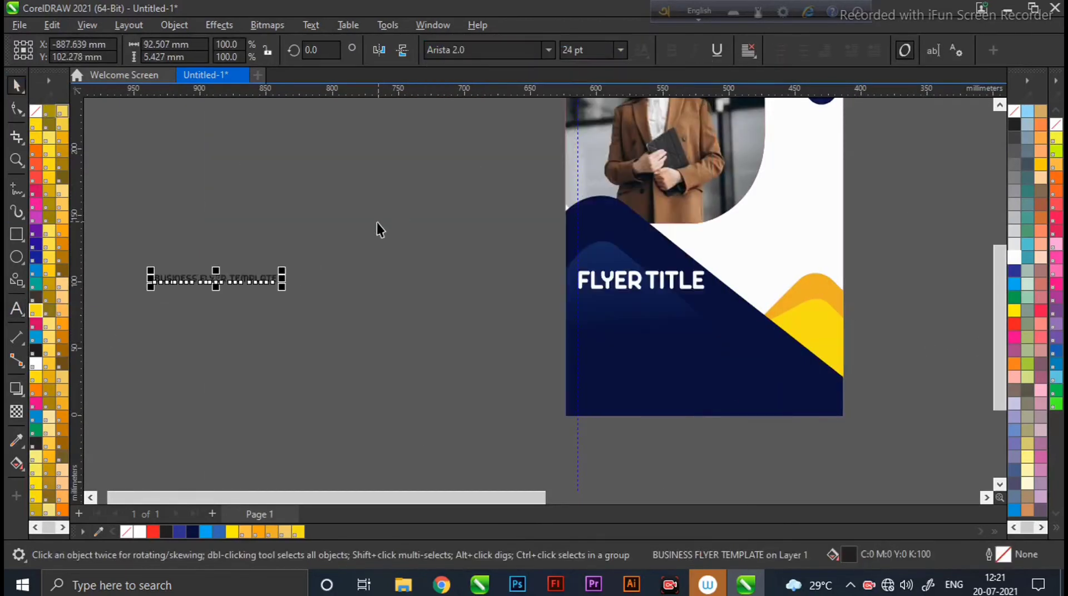
click(534, 49)
text(ARIA)
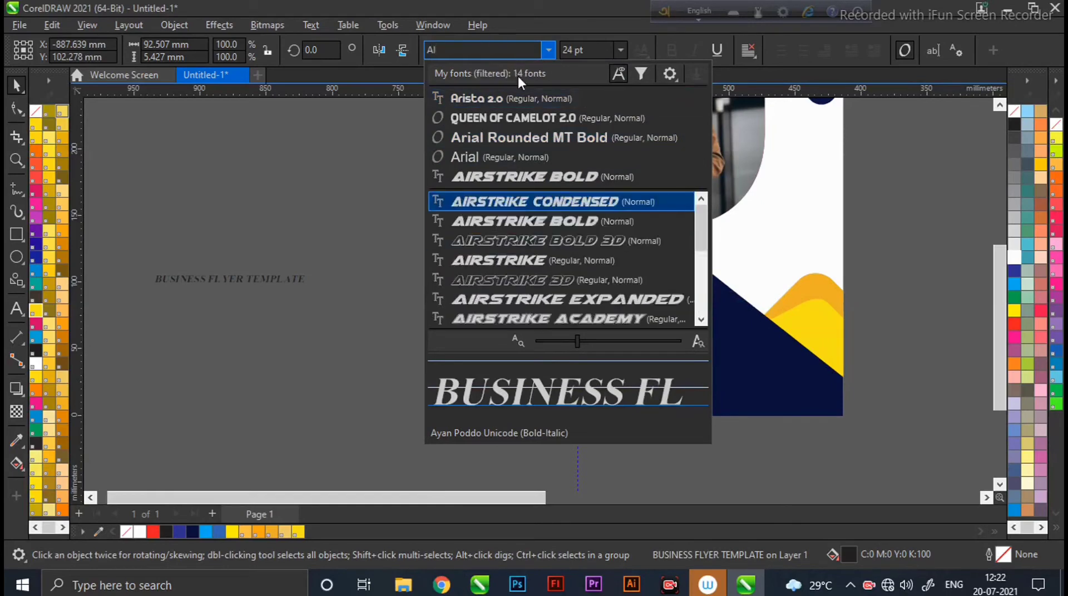
click(482, 50)
text(L)
click(528, 137)
Place the BUSINESS FLYER TEMPLATE text under the title, fill it white and line up its left edge with the title
drag(281, 280, 705, 301)
click(1013, 257)
click(932, 252)
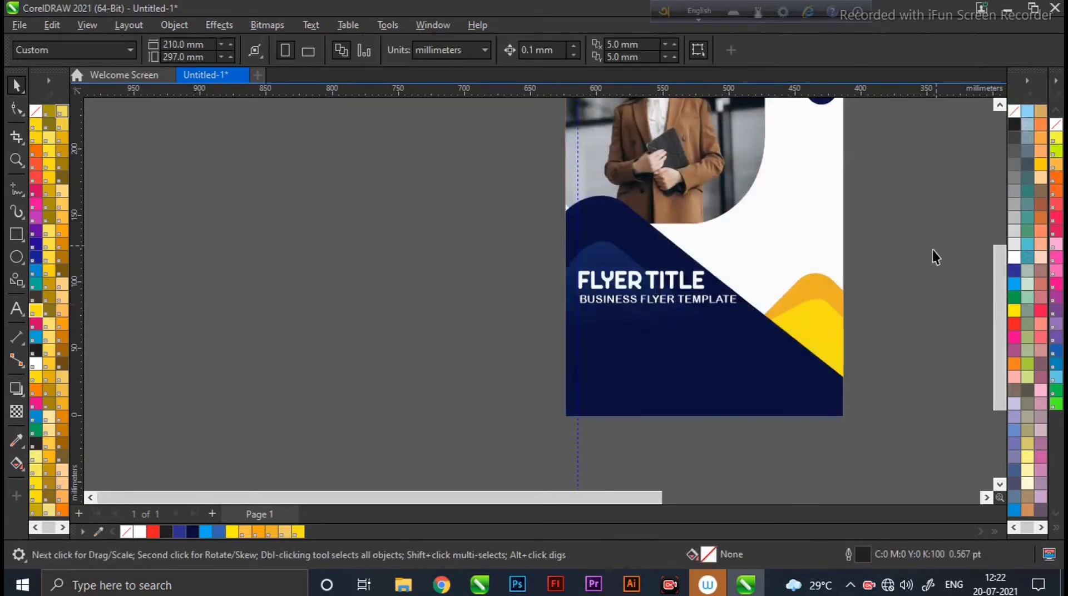
scroll(899, 263, up, 1)
drag(464, 337, 460, 337)
click(871, 258)
Add lorem ipsum body text beside the page, running from "Lorem ipsum dolor sit amet" to "Nam consectetur porttitor rhoncus."
scroll(913, 208, down, 1)
key(F8)
click(188, 271)
text(Lorem ipsum dolor sit amet, consectetur adipiscing elit. Nulla est purus, ultrices in porttitor in, accumsan non quam. Nam consectetur porttitor rhoncus)
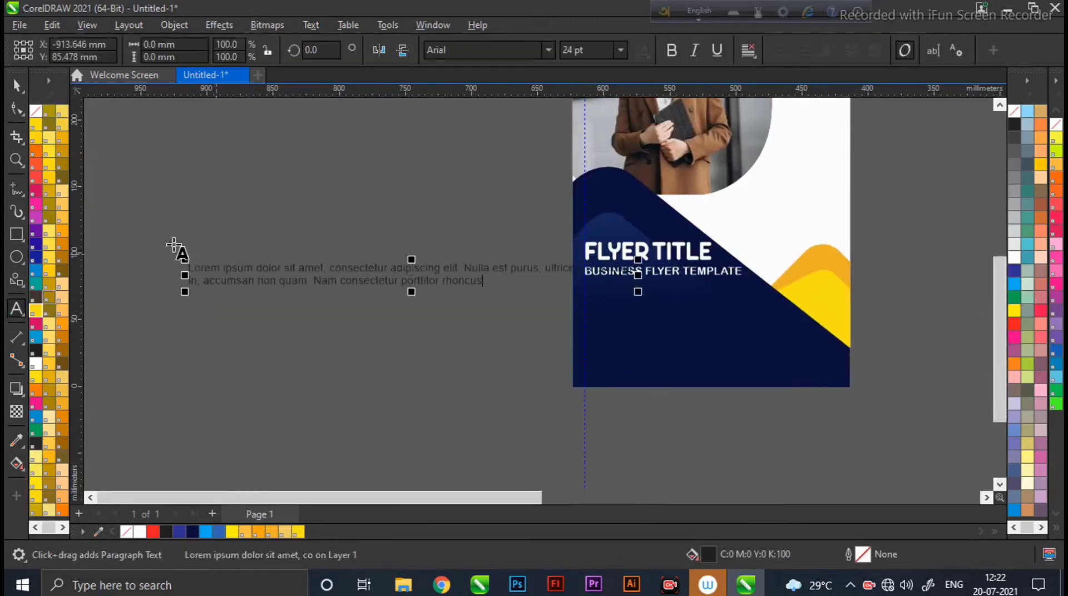
Break the body text into three lines starting with "Lorem ipsum", "Nulla est" and "Nam consectetur", and select it as an object
click(463, 268)
key(Return)
click(315, 294)
key(Return)
click(190, 293)
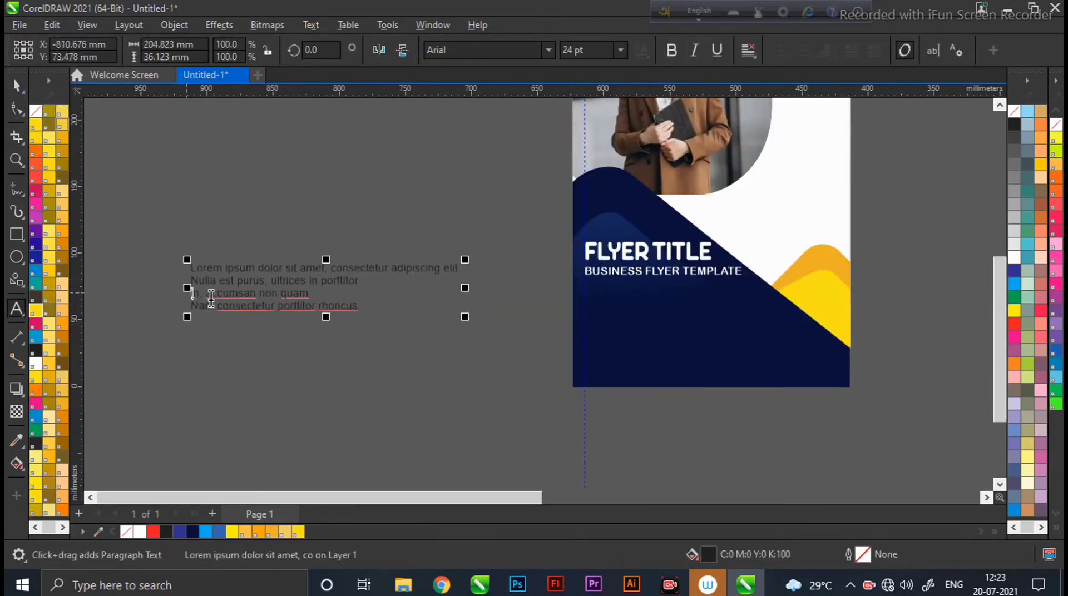
scroll(201, 286, up, 1)
key(BackSpace)
key(ctrl+space)
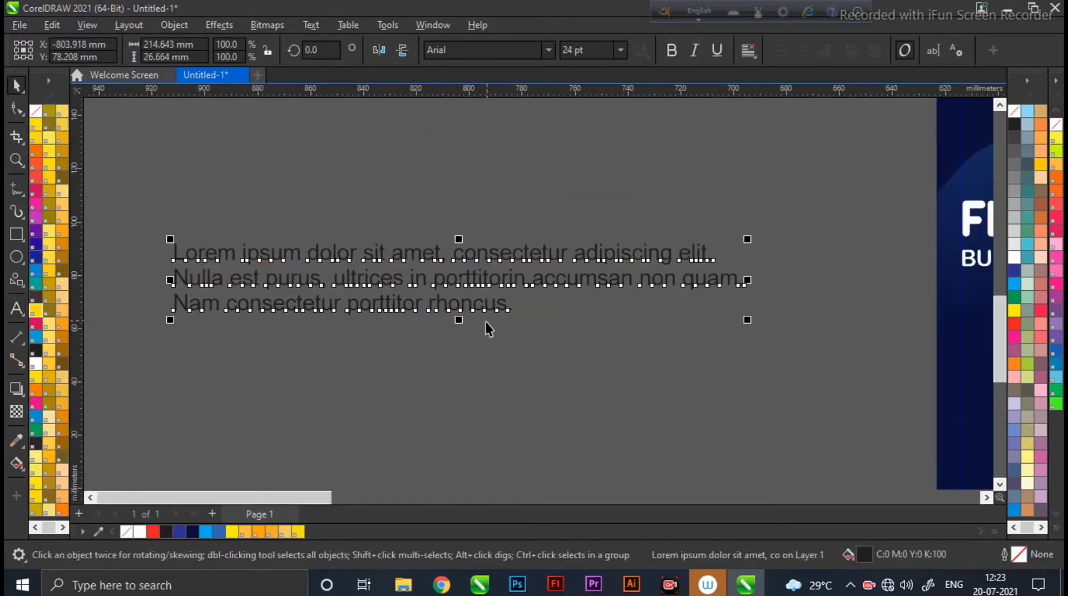
Scale the body text down to about 15.7 pt, fill it white and place it under the subtitle on the navy shape
drag(489, 326, 346, 338)
drag(299, 338, 200, 320)
key(ctrl+z)
scroll(121, 338, up, 1)
drag(199, 498, 179, 498)
drag(507, 315, 564, 357)
Nudge the body text left until its left edge lines up with the vertical guideline
key(Left)
key(Left)
key(Left)
key(Left)
key(Left)
key(Left)
key(Left)
key(Left)
key(Left)
key(Left)
key(Left)
key(Left)
key(Left)
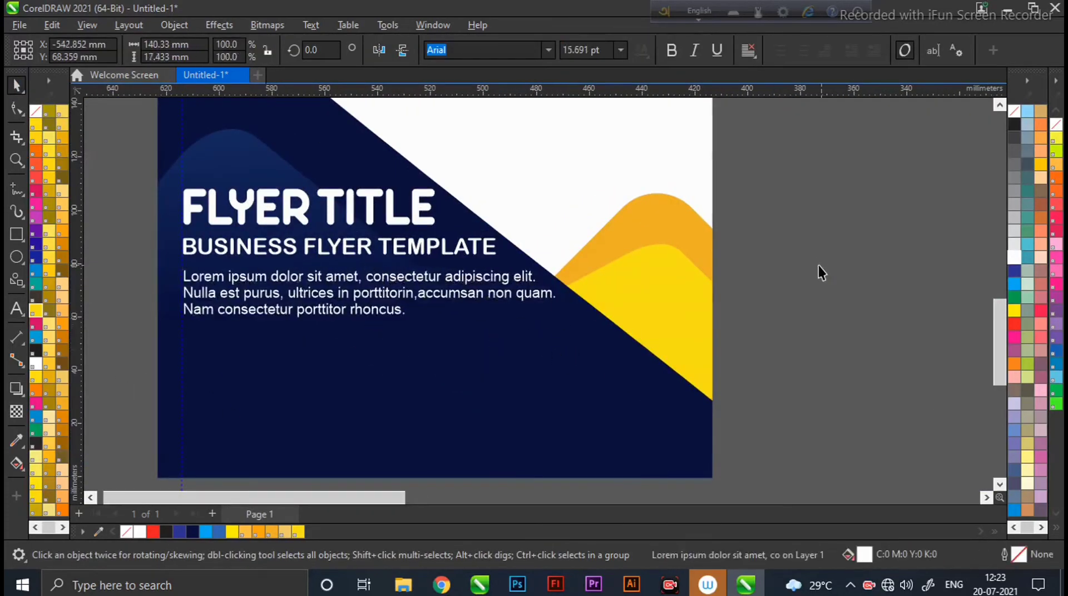
click(819, 267)
Fill the BUSINESS FLYER TEMPLATE subtitle orange and nudge the body text up closer to it
click(436, 251)
click(258, 532)
click(322, 171)
drag(999, 337, 1001, 376)
key(Up)
key(Up)
key(Up)
key(Up)
key(Up)
key(Up)
key(Up)
key(Up)
key(Up)
key(Up)
key(Up)
key(Up)
key(Up)
key(Up)
key(Up)
key(Up)
key(Up)
key(Up)
key(Up)
key(Up)
click(301, 371)
Add the artistic text "HEADLINE HERE" below the body text and select it as an object
click(17, 309)
click(201, 163)
text(HEA)
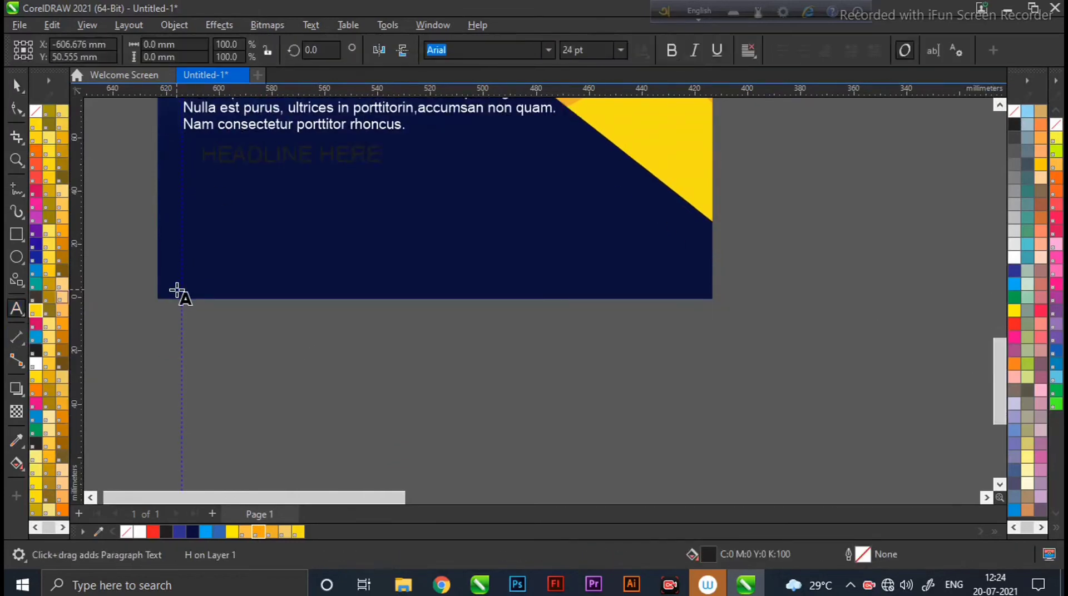
text(DLINE HERE)
key(ctrl+space)
Set the HEADLINE HERE text to Arista 2.0, fill it orange and line it up with the left guideline
click(548, 49)
click(532, 114)
click(258, 531)
drag(308, 154, 320, 157)
Duplicate the lorem ipsum body text below HEADLINE HERE and line it up with the text above
scroll(433, 223, up, 3)
drag(362, 226, 364, 317)
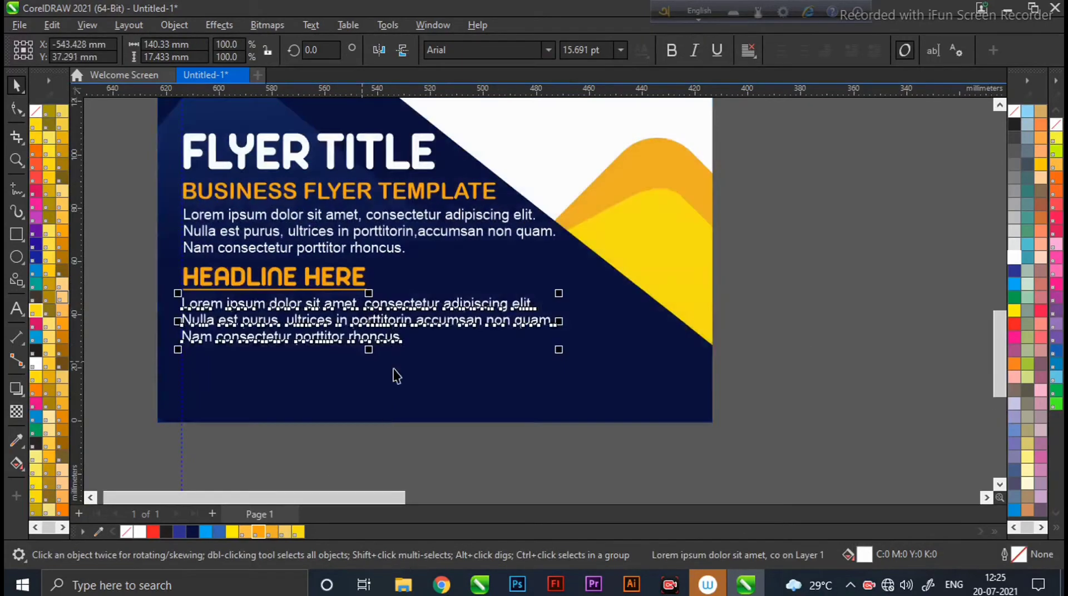
drag(395, 373, 358, 358)
scroll(999, 370, up, 2)
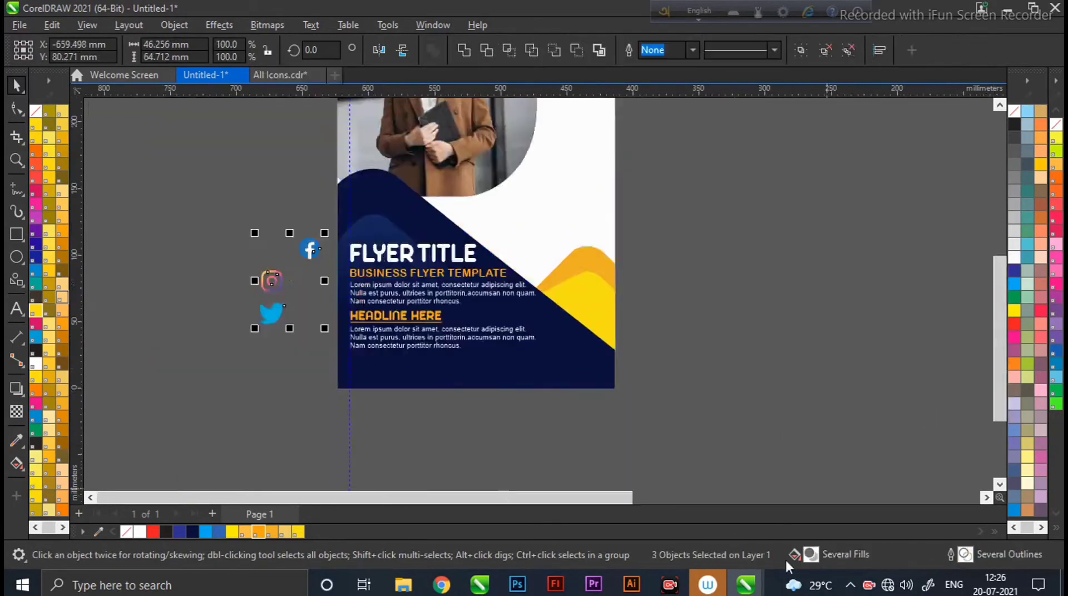
Align the Facebook, Instagram and Twitter icons in a horizontal row beside the flyer's lower left corner and spread them apart
scroll(384, 329, up, 3)
drag(202, 161, 278, 252)
drag(204, 307, 203, 243)
key(e)
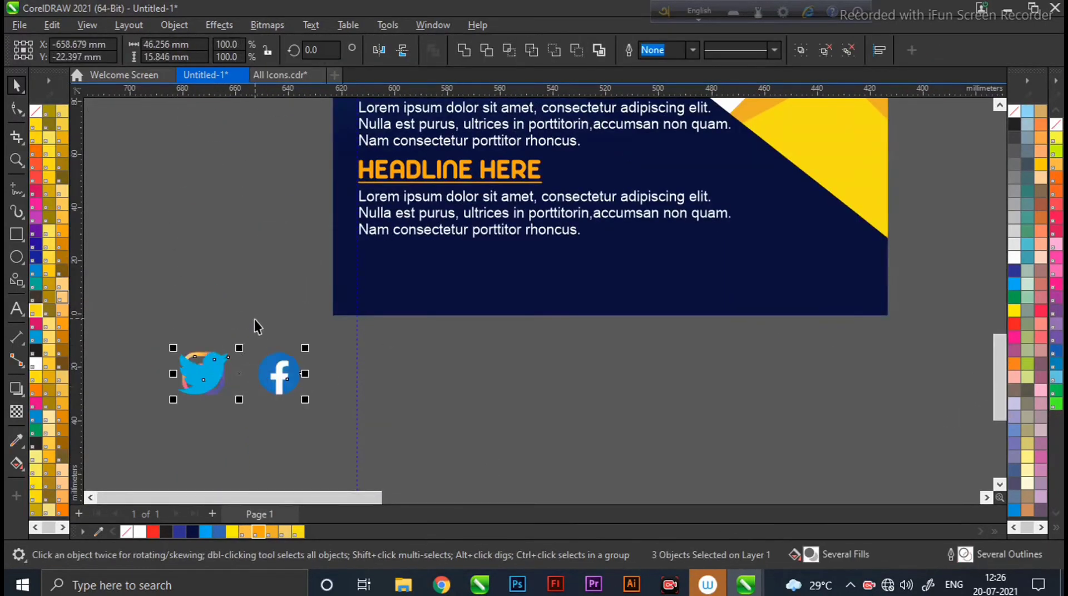
key(l)
click(254, 319)
drag(210, 374, 166, 383)
Try to align the Facebook and Instagram icons by their centres and undo the alignment
click(194, 378)
shift+click(232, 385)
key(e)
key(c)
key(ctrl+z)
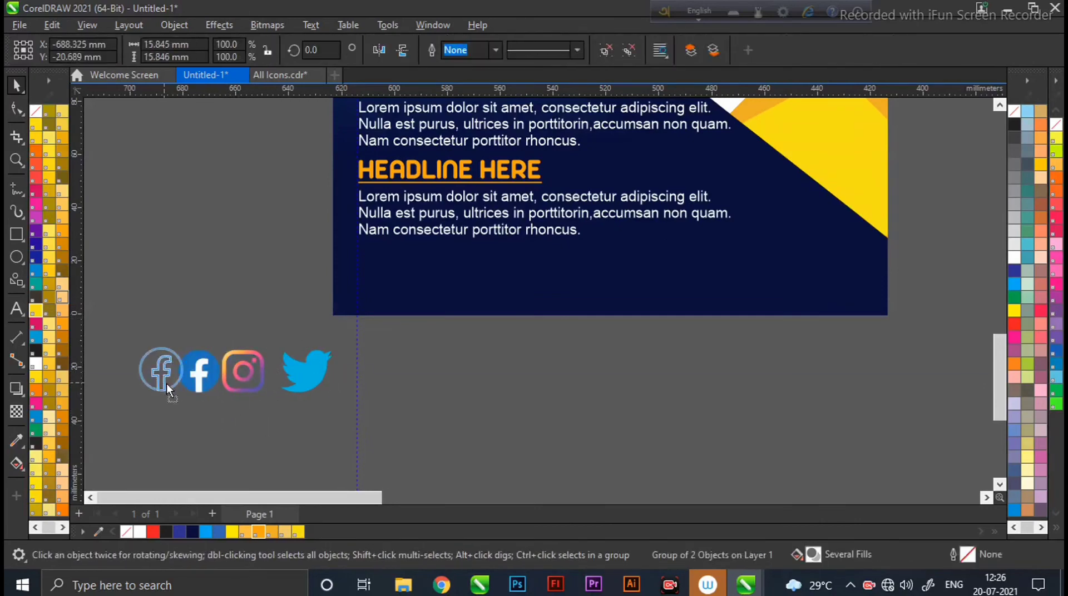
shift+click(238, 390)
key(c)
key(ctrl+z)
Space the three social icons apart in a level row and place them on the navy area beneath the second body text
drag(233, 388, 214, 391)
shift+click(243, 389)
drag(290, 375, 459, 283)
key(e)
shift+click(170, 376)
drag(542, 309, 534, 306)
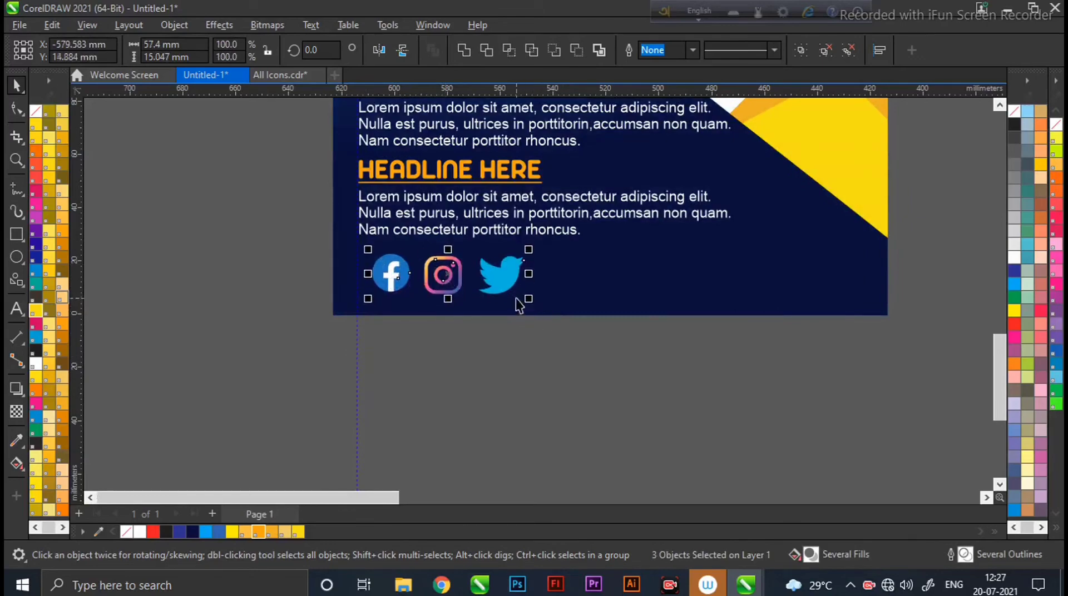
Scale the row of social icons down to about 35 mm wide and line it up with the left guideline
scroll(503, 308, up, 1)
drag(453, 235, 365, 230)
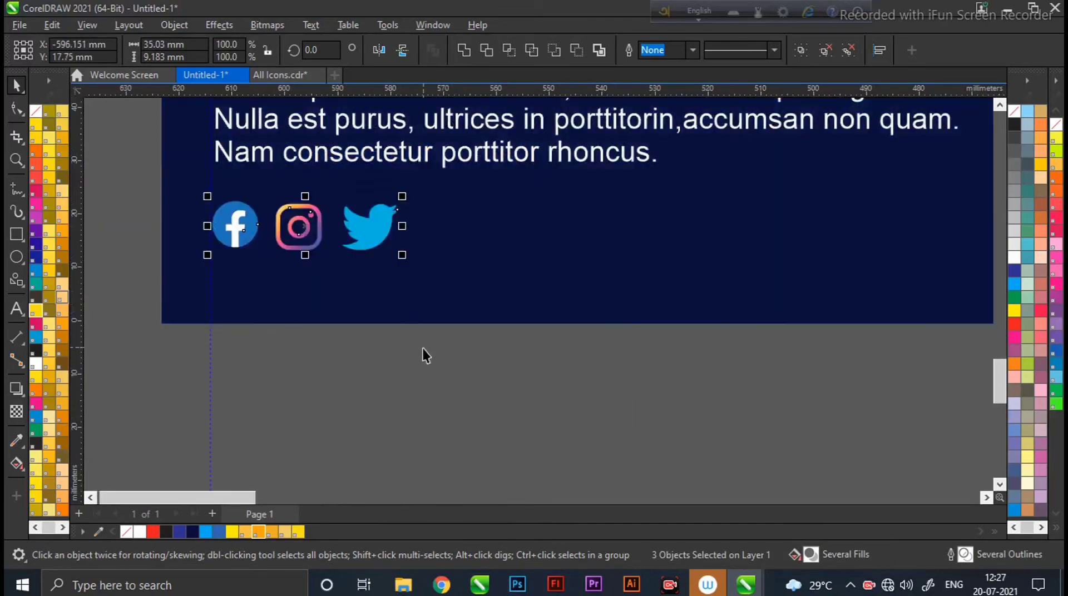
scroll(423, 348, down, 1)
click(425, 354)
drag(999, 360, 991, 292)
scroll(949, 302, down, 1)
drag(630, 502, 94, 501)
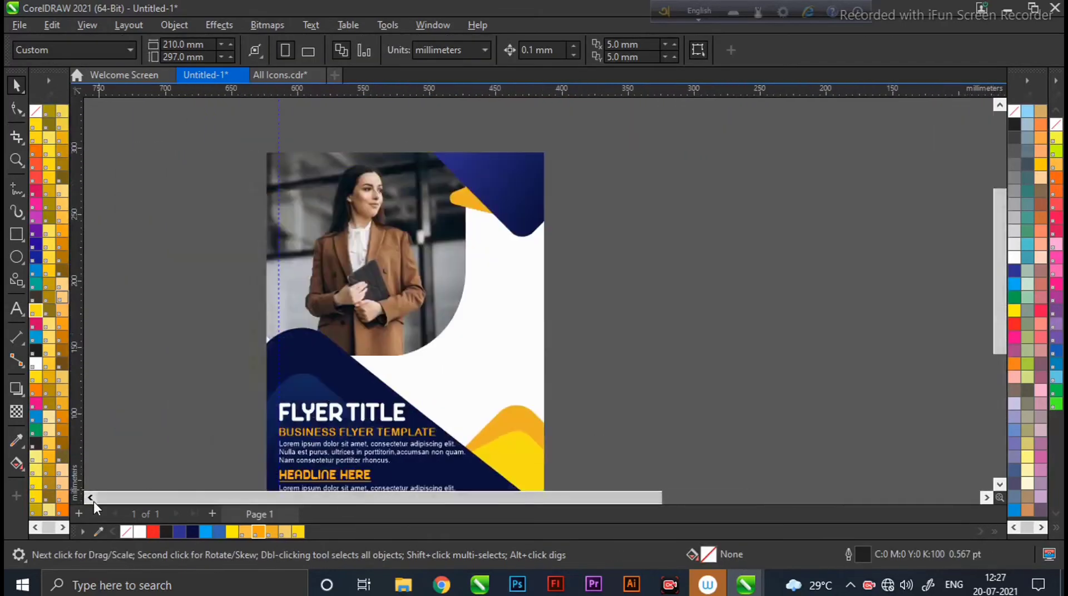
Rotate the orange accent shape inside the flyer's clipped frame and shift it outwards beside the upper navy shape
double_click(461, 203)
scroll(456, 216, up, 1)
drag(454, 195, 458, 209)
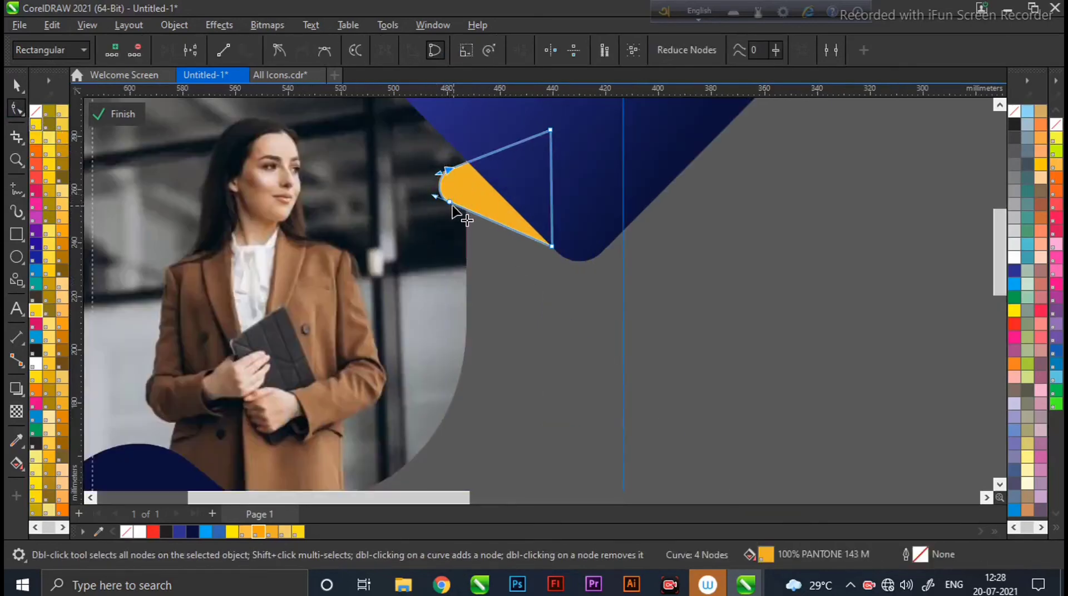
key(space)
drag(571, 235, 571, 237)
drag(488, 203, 465, 195)
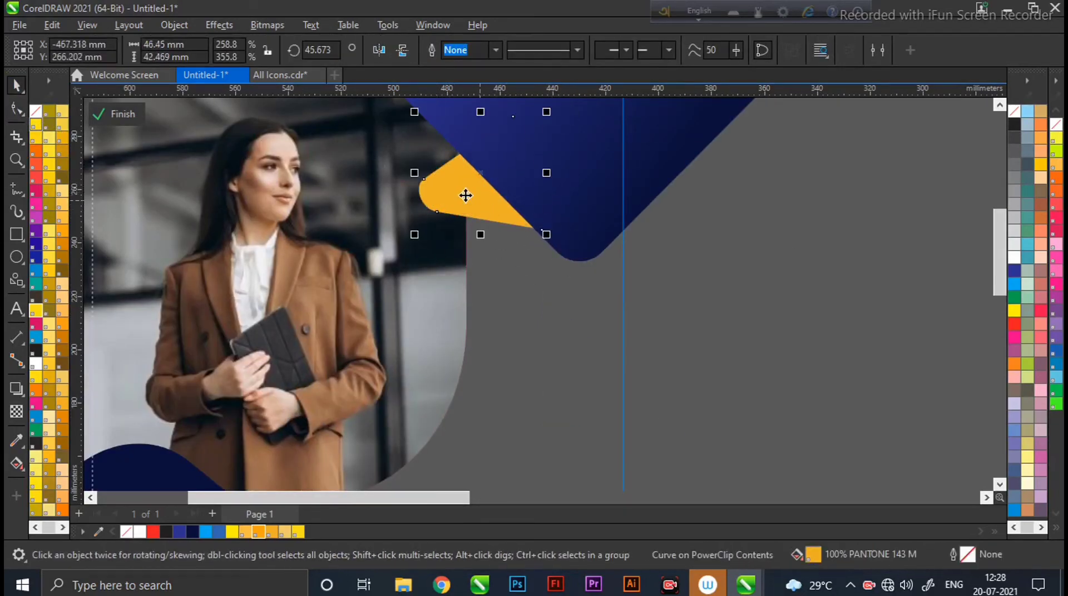
ctrl+click(750, 243)
scroll(750, 243, down, 1)
drag(999, 280, 999, 262)
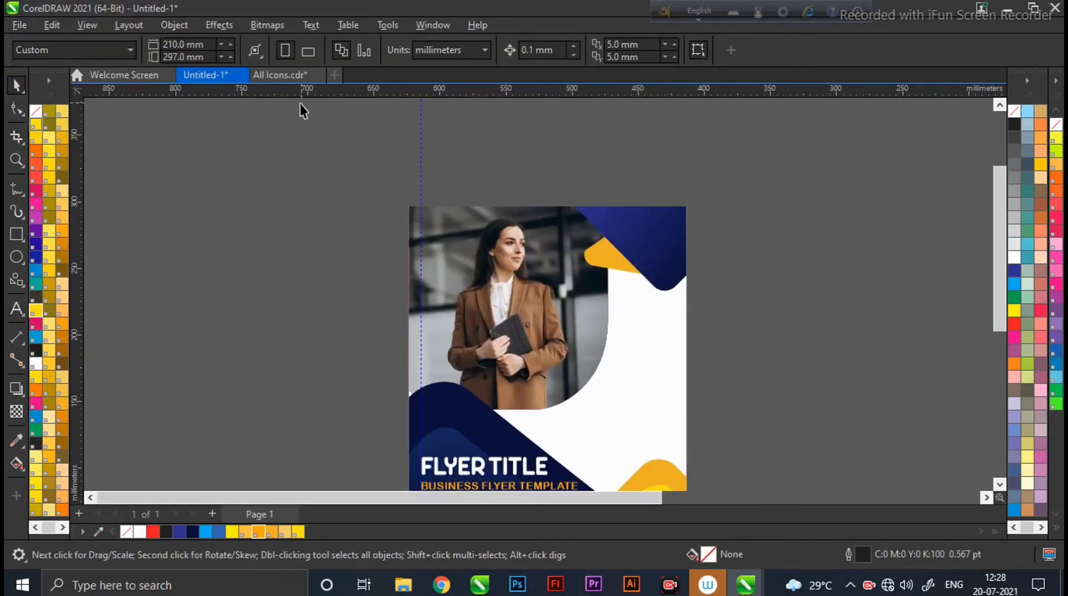
Import the logo artwork from the Project folder and place it on the canvas beside the flyer
key(ctrl+i)
click(481, 96)
drag(855, 165, 859, 212)
double_click(551, 381)
click(497, 446)
text(SL)
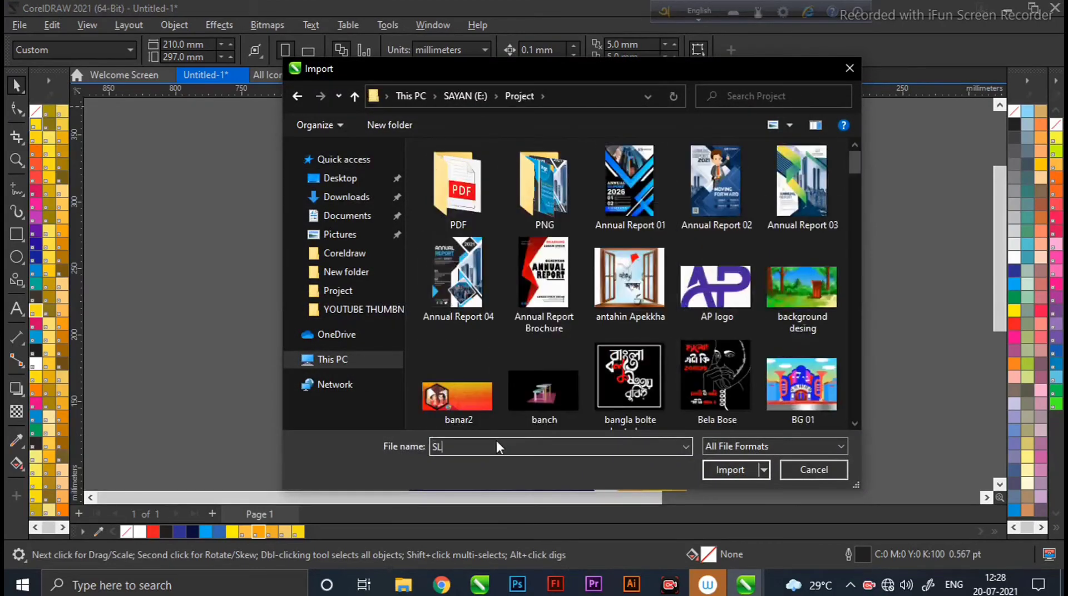
key(BackSpace)
key(Return)
drag(216, 168, 304, 256)
Ungroup the imported artwork, move the S symbol onto the upper navy shape and delete the unneeded part
click(461, 51)
click(595, 169)
click(791, 506)
click(271, 244)
mouse_move(289, 214)
mouse_down()
mouse_move(214, 322)
mouse_move(661, 247)
mouse_move(617, 247)
mouse_move(611, 212)
mouse_up()
key(Delete)
click(213, 314)
key(ctrl+u)
click(434, 49)
Align the white S logo with the top edge of the flyer and nudge it down within the navy shape
scroll(660, 247, up, 2)
shift+click(636, 174)
key(t)
click(612, 177)
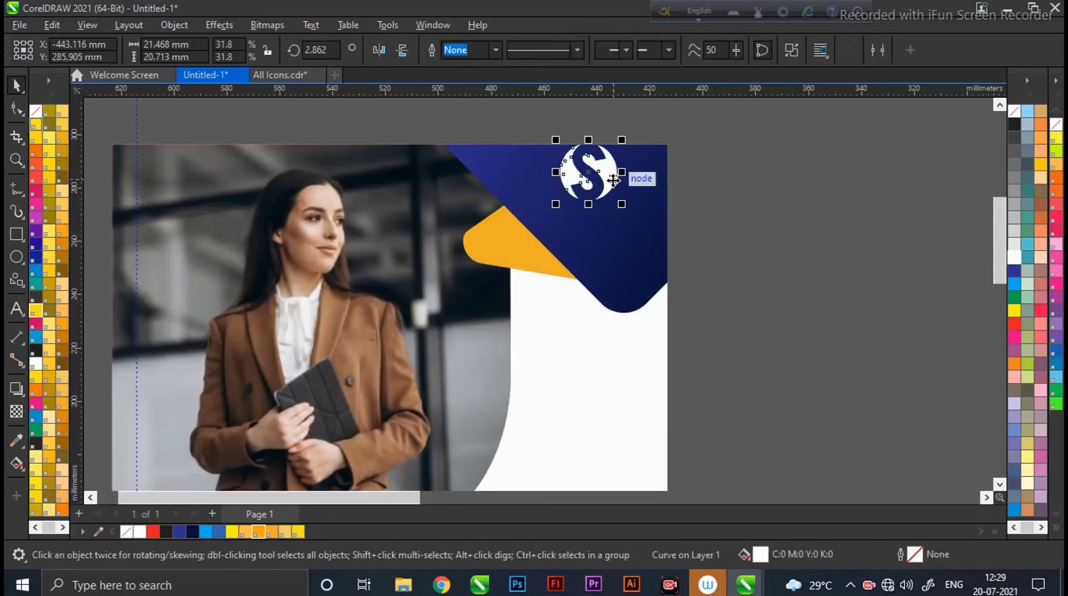
key(Down)
key(Down)
key(Down)
key(Down)
key(Down)
Add the text COMPANY NAME beneath the S logo in white Queen of Camelot 2.0
key(F8)
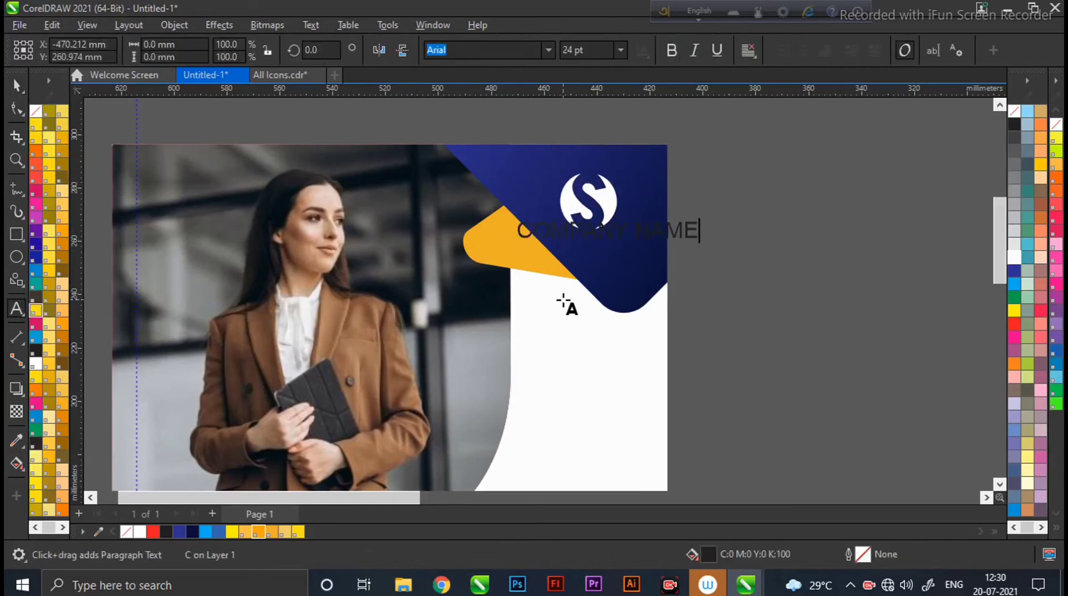
drag(639, 231, 602, 241)
key(F10)
Try to align the company name and the S logo by their vertical centre line and undo the alignment
shift+click(599, 203)
key(c)
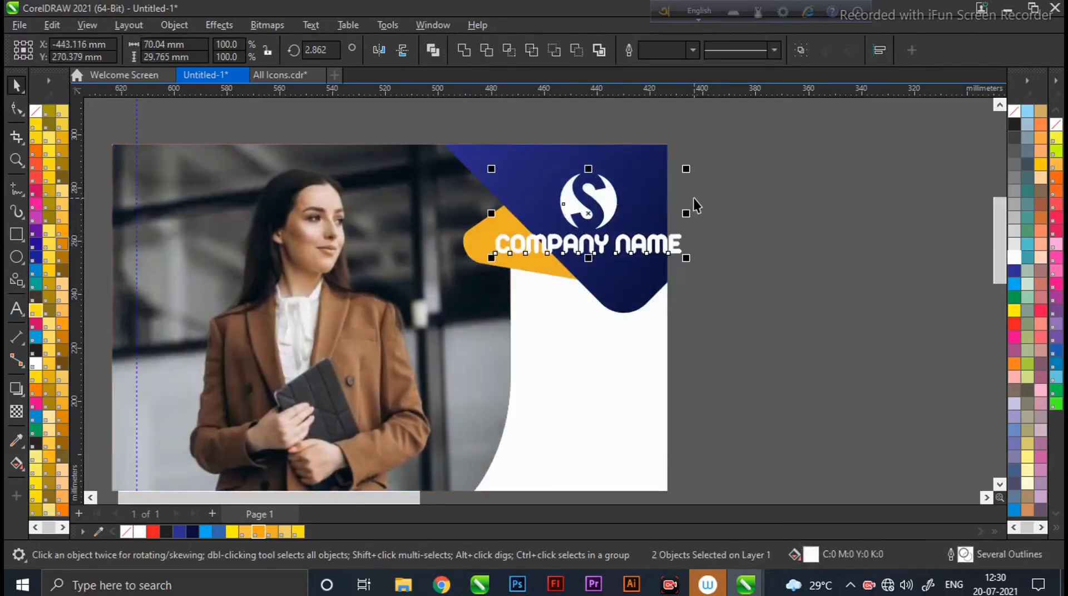
key(ctrl+z)
key(c)
click(697, 209)
key(ctrl+z)
Reduce the company name to 24 pt and reposition it beneath the S logo
click(590, 244)
click(620, 50)
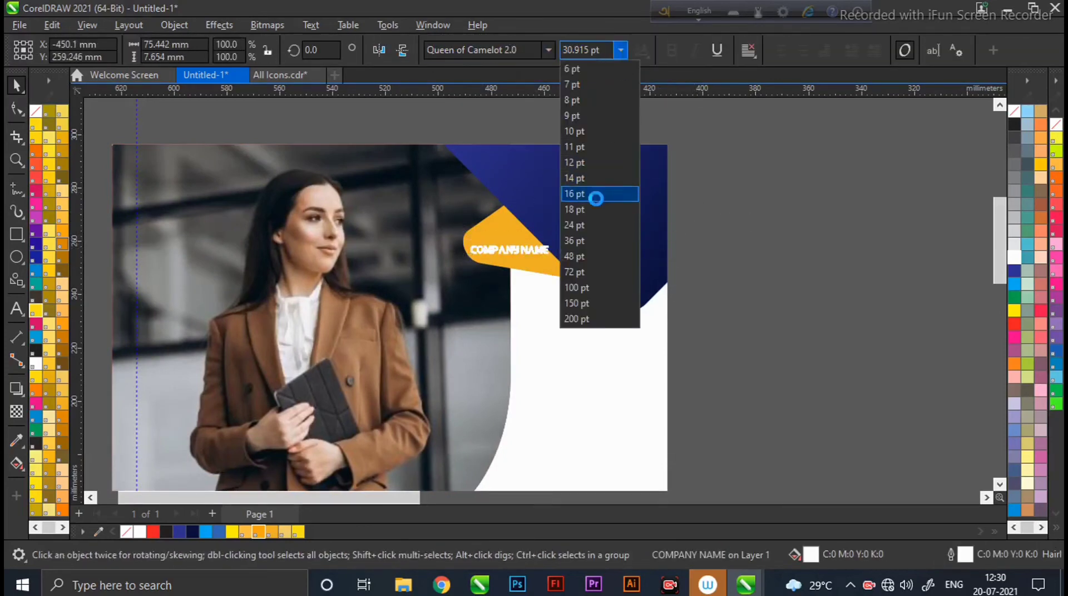
click(600, 200)
drag(617, 243, 623, 248)
click(696, 251)
scroll(453, 392, right, 1)
Give the orange accent shape inside the clipped frame a linear fountain fill from orange to yellow
double_click(453, 392)
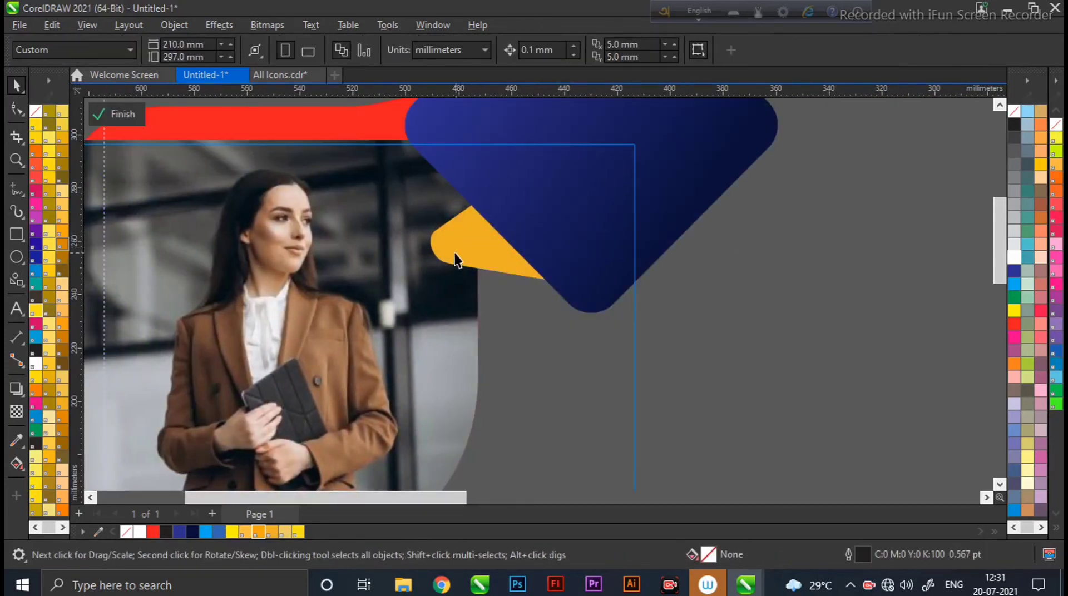
click(455, 255)
key(g)
drag(491, 241, 423, 260)
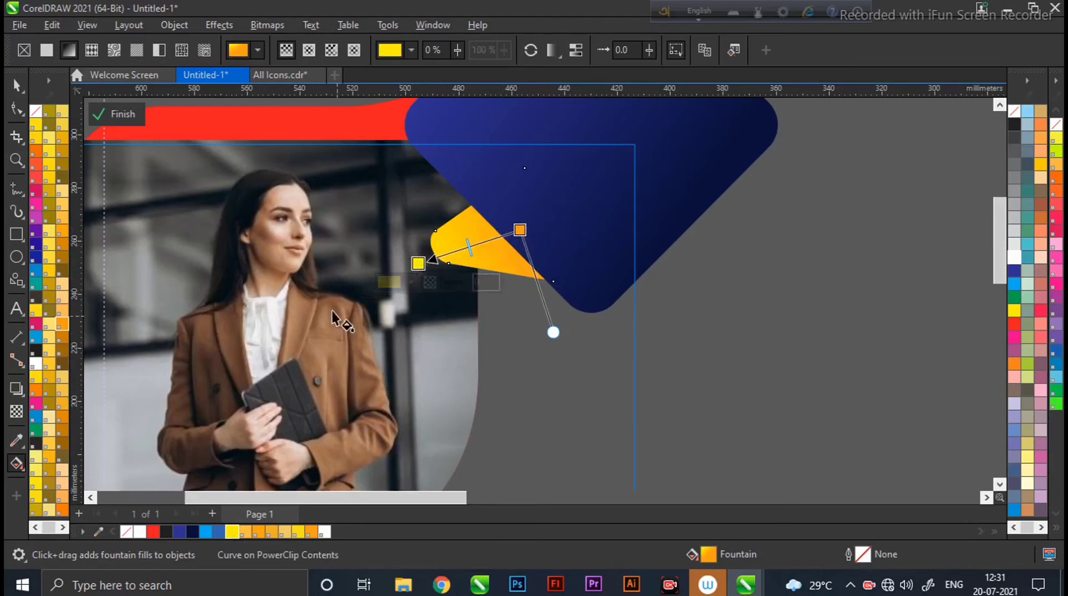
key(space)
click(117, 114)
click(672, 272)
scroll(669, 274, down, 1)
Recolour the letters COMP of the company name navy, shift the text slightly and change those letters to red
click(606, 259)
scroll(606, 260, up, 2)
key(F8)
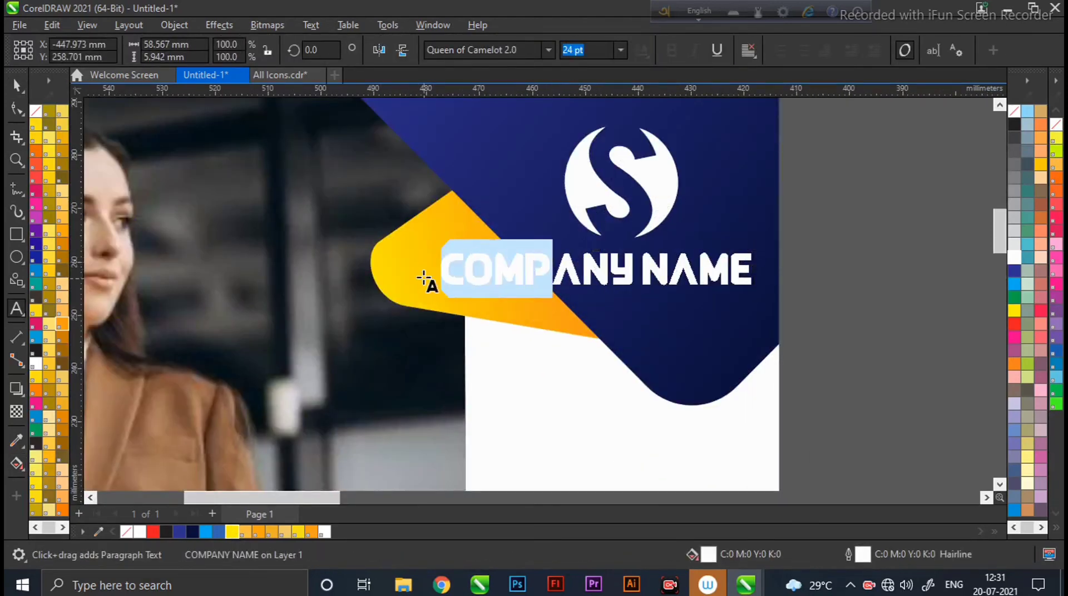
key(ctrl+space)
drag(670, 281, 675, 279)
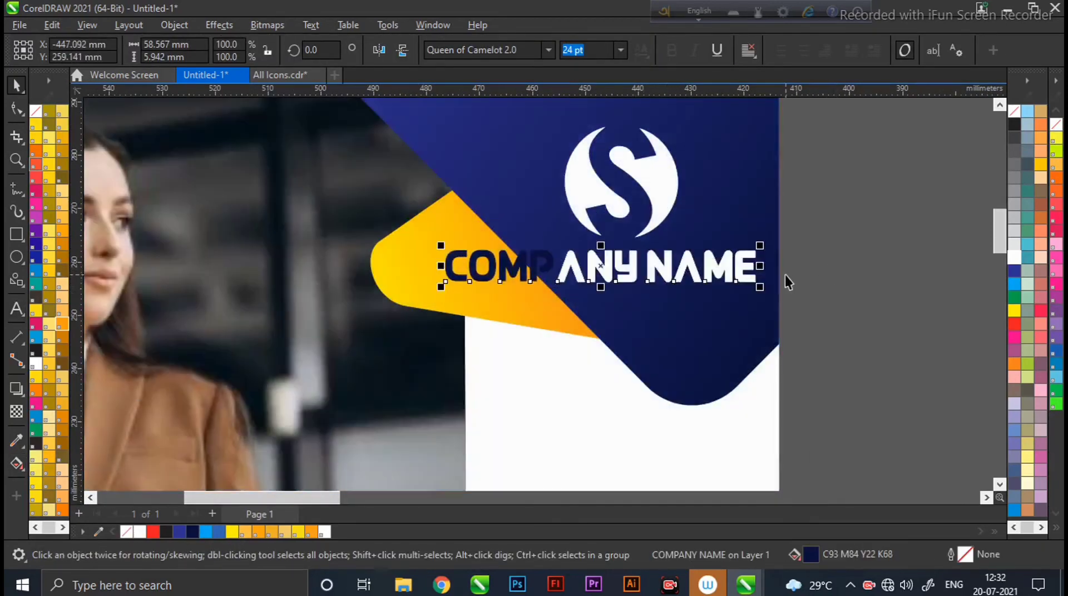
key(F8)
key(Escape)
Centre the company name and the S logo on one vertical line and shift the pair within the navy shape
click(668, 270)
shift+click(649, 215)
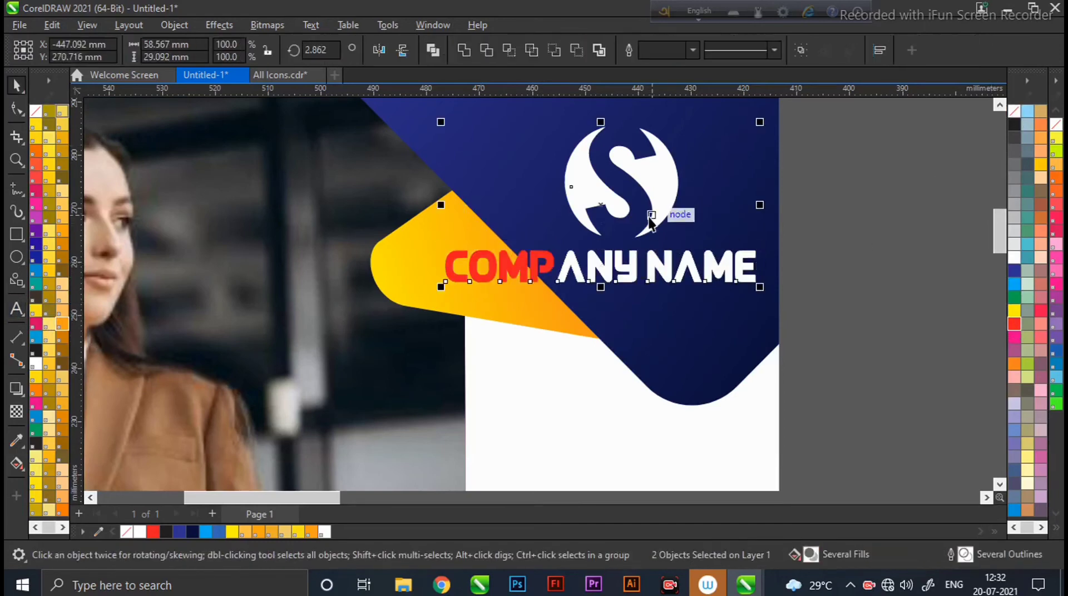
key(c)
key(Escape)
drag(672, 273, 630, 248)
click(651, 221)
key(Escape)
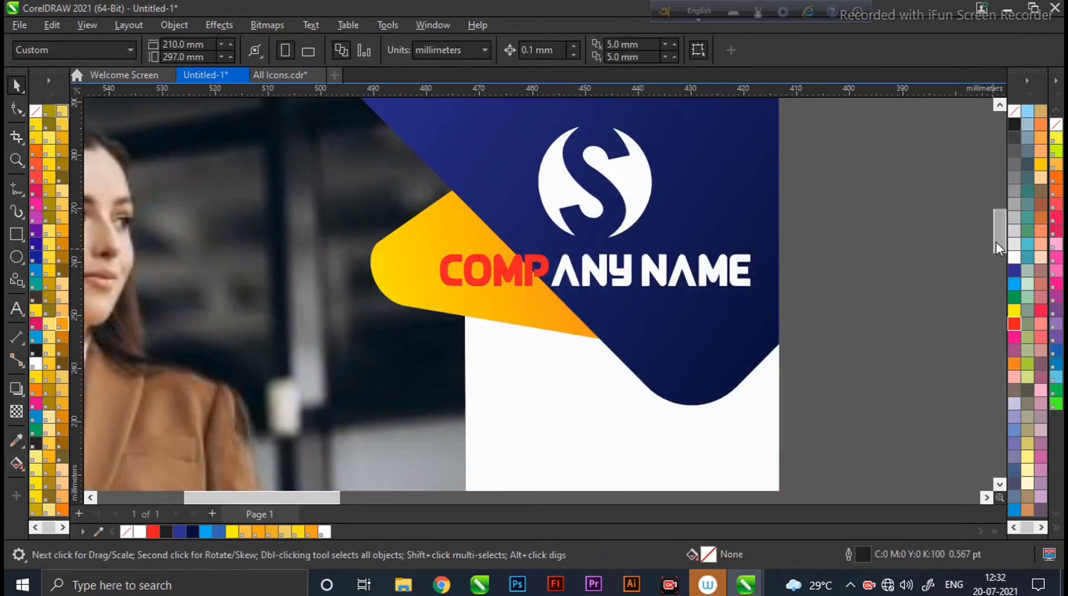
Give the accent shape behind the company name a linear fountain fill from cyan to navy inside the clipped frame
scroll(972, 237, down, 2)
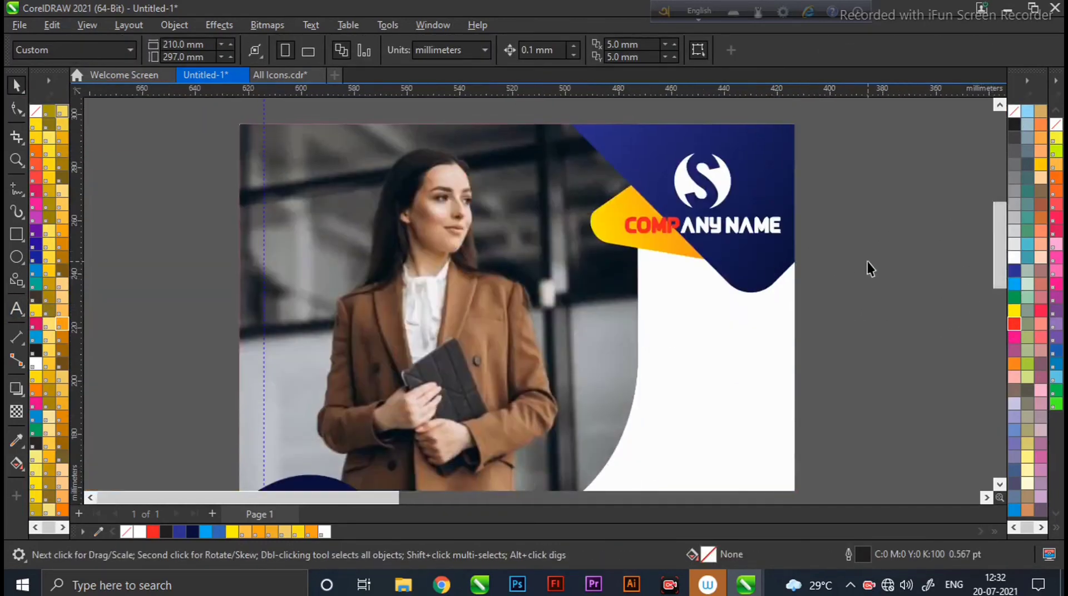
click(356, 184)
click(120, 113)
click(205, 532)
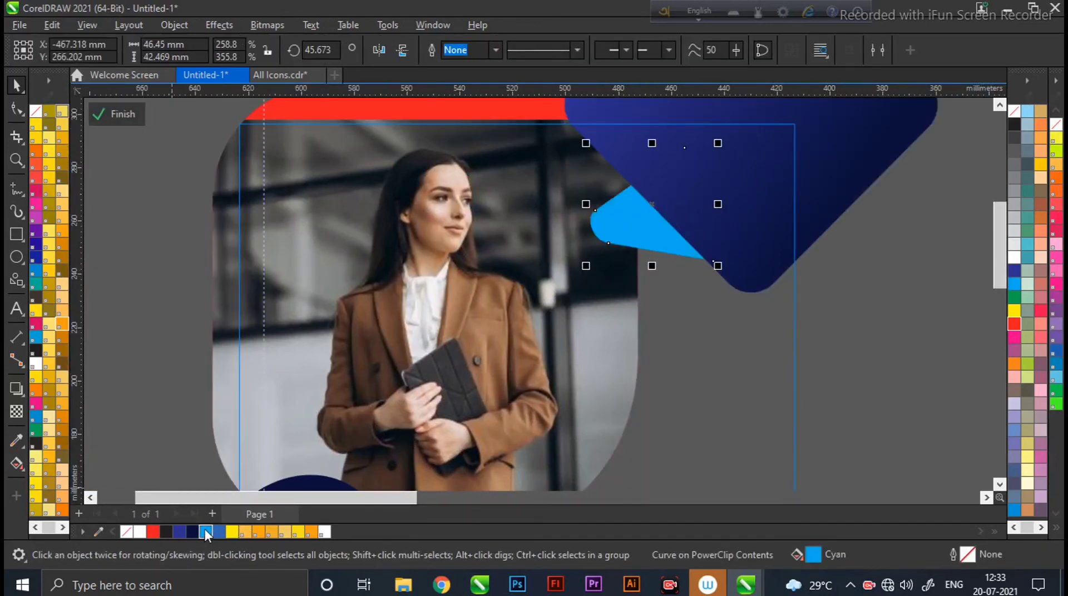
key(g)
drag(650, 217, 573, 238)
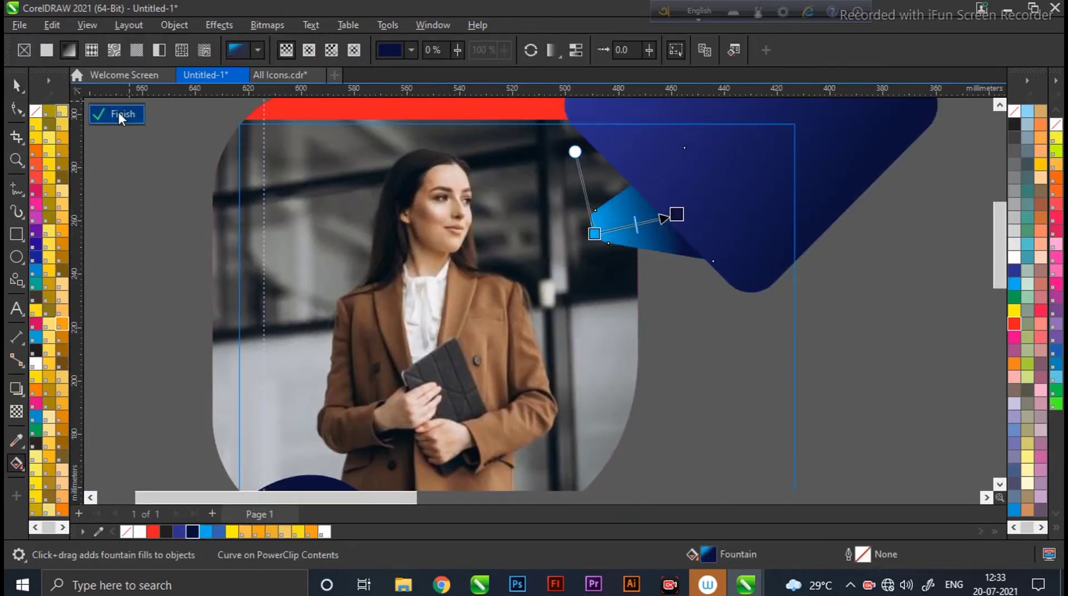
click(119, 114)
Fill the whole company name with white
click(723, 225)
scroll(768, 259, up, 2)
click(1015, 257)
click(929, 190)
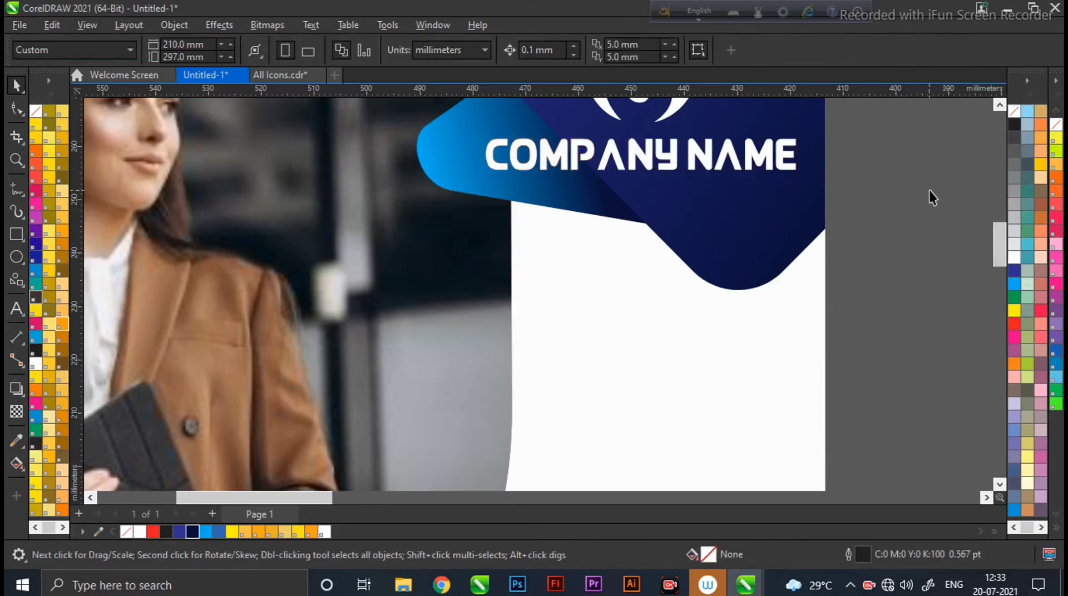
Shift the portrait photo about 10 mm to the left inside the flyer's clipped frame and finish editing the contents
scroll(929, 190, down, 4)
scroll(644, 234, up, 1)
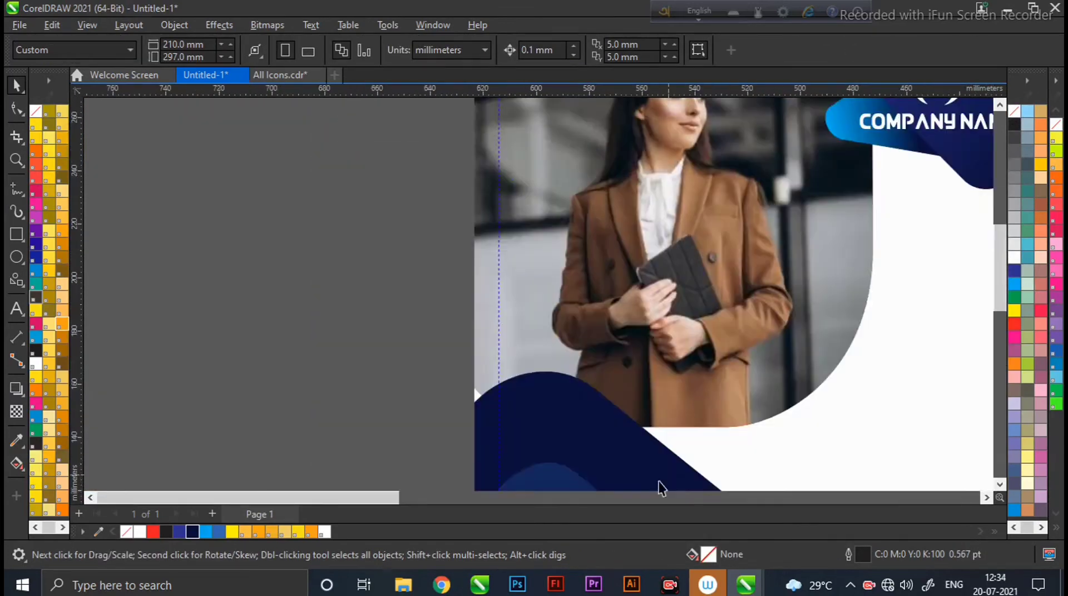
click(662, 498)
click(445, 334)
click(121, 114)
drag(330, 301, 303, 303)
scroll(922, 291, down, 1)
click(136, 176)
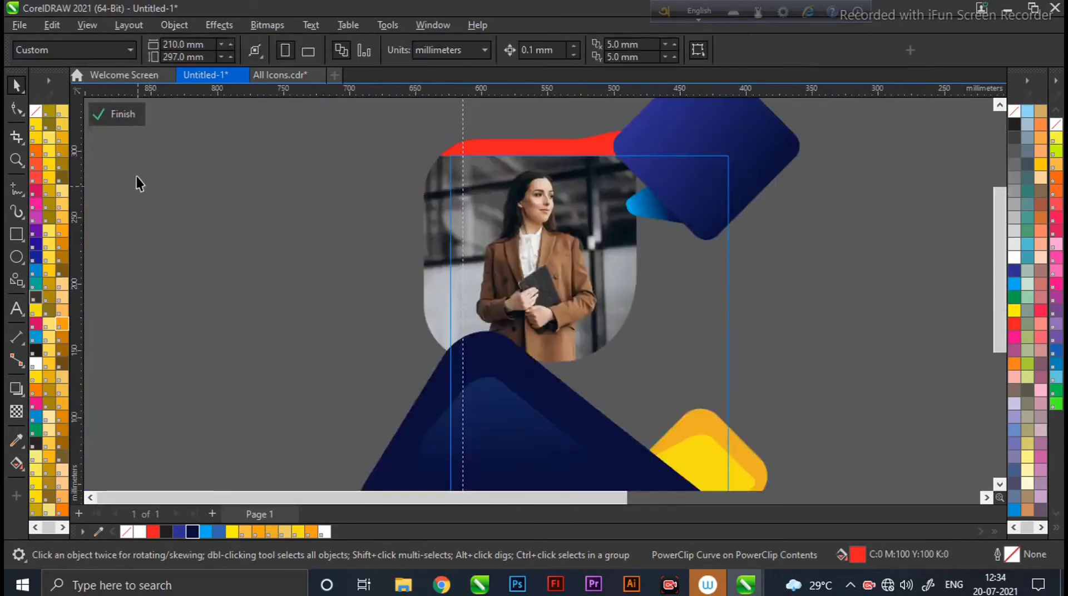
click(117, 114)
Add the two-line text BUSINESS TEMPLATE in the white area beneath the upper navy shape
scroll(724, 266, up, 2)
key(F8)
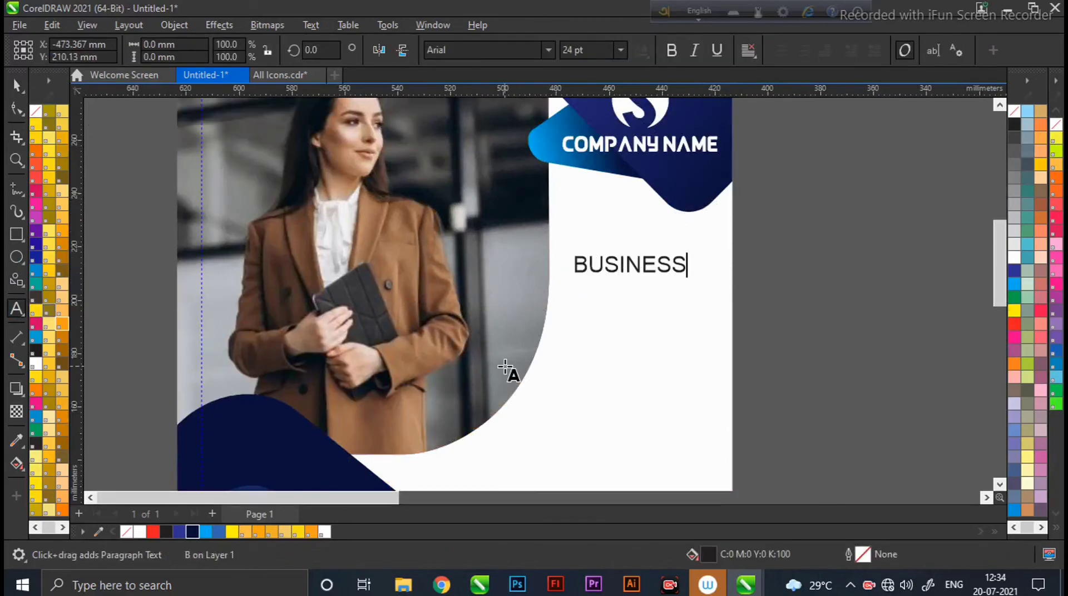
click(16, 86)
Try the Arista 2.0 and Arista 2.0 Alternate fonts on BUSINESS TEMPLATE and set it to Queen of Camelot 2.0
click(549, 50)
click(513, 118)
click(549, 51)
click(477, 138)
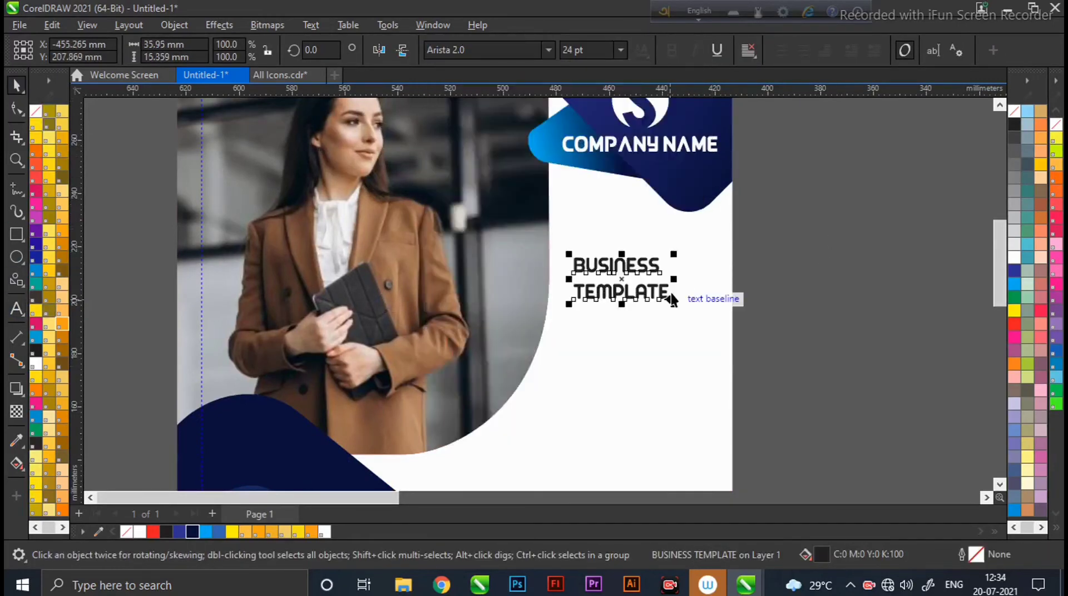
click(548, 50)
mouse_move(685, 221)
click(788, 246)
click(548, 50)
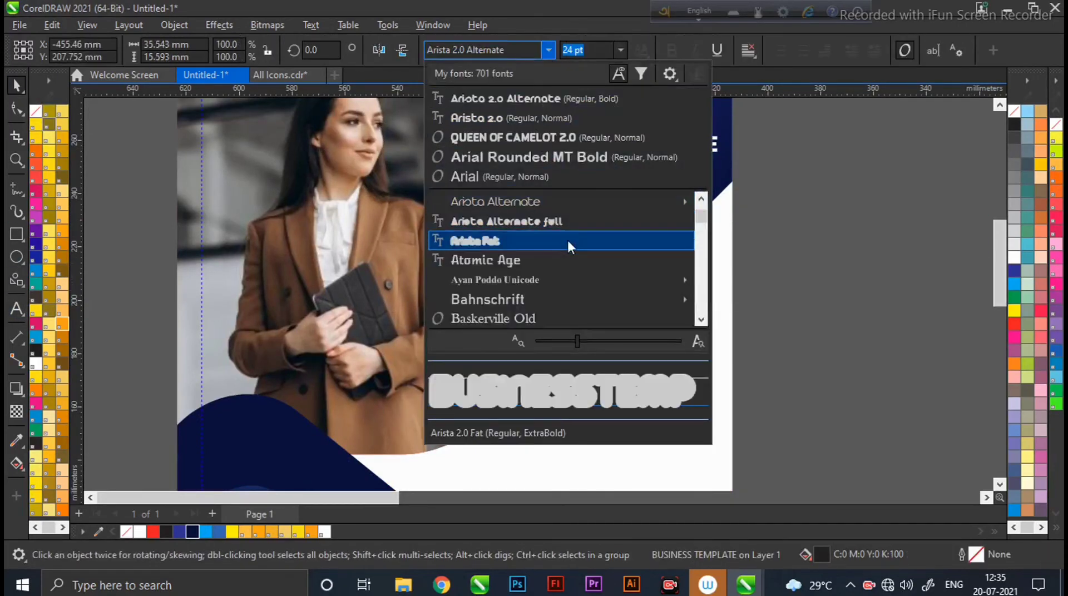
click(500, 137)
Break the two lines apart, enlarge both words and stack BUSINESS right-aligned above the larger TEMPLATE beside the photo's curved corner
key(ctrl+k)
click(852, 238)
drag(656, 302, 612, 395)
drag(652, 409, 685, 431)
drag(628, 396, 611, 427)
drag(665, 443, 714, 450)
drag(664, 258, 685, 391)
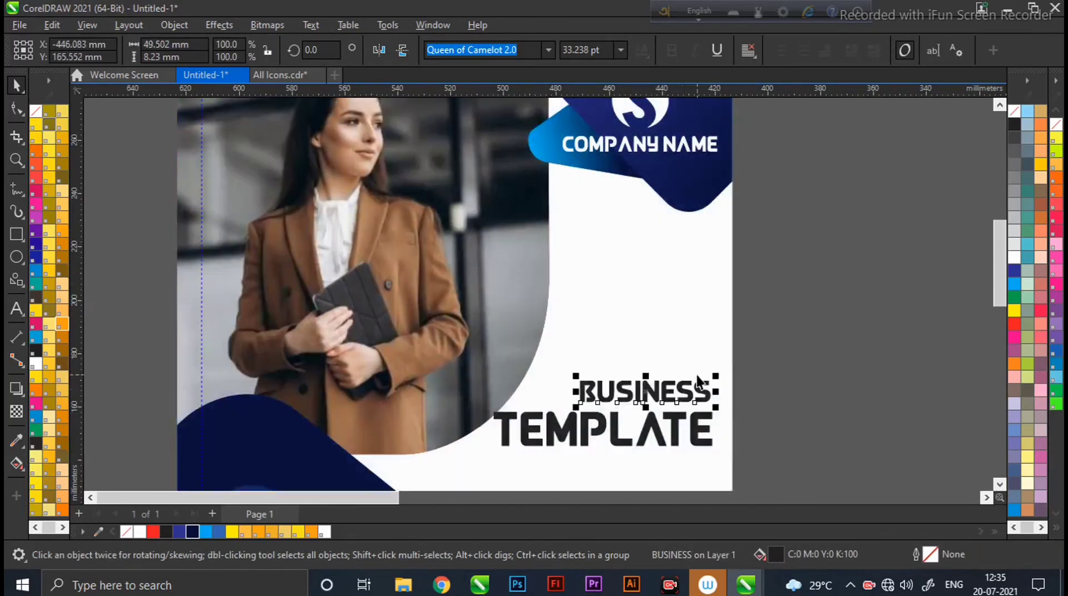
Recolour BUSINESS and TEMPLATE in navy C93 M84 Y22 K68 and fine-tune TEMPLATE
scroll(679, 361, down, 2)
click(626, 378)
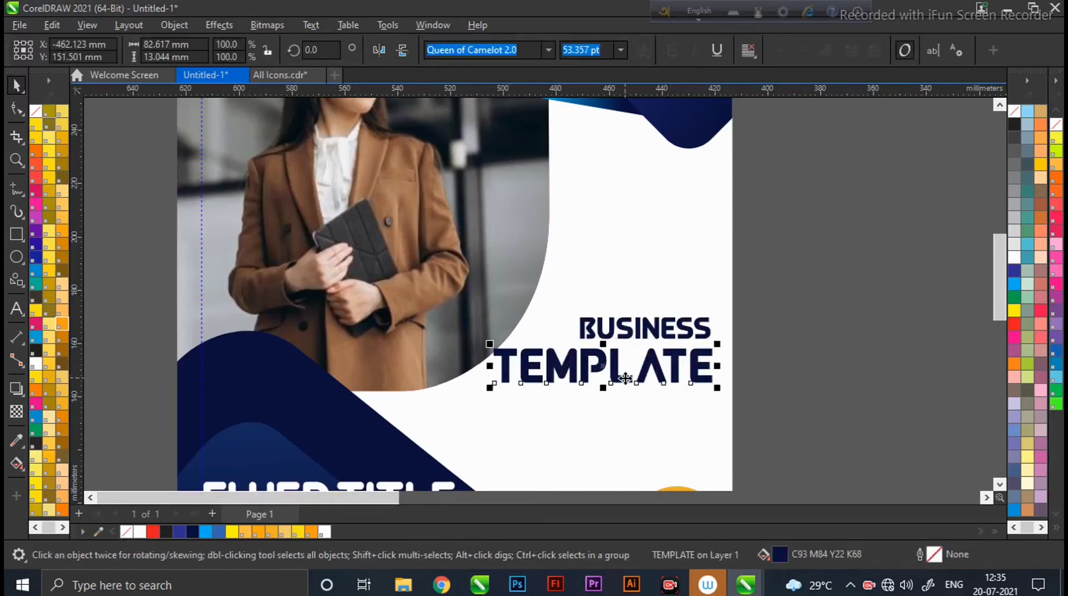
click(966, 271)
Add the italic text SUBHEADLINE above BUSINESS, aligned with its right edge
scroll(966, 271, up, 3)
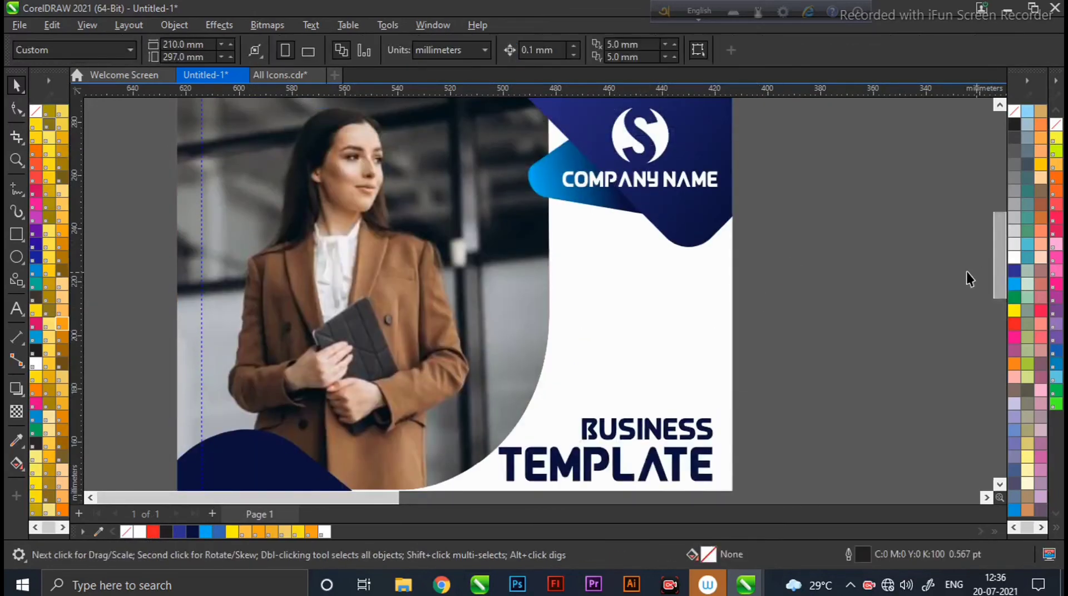
key(F8)
click(583, 390)
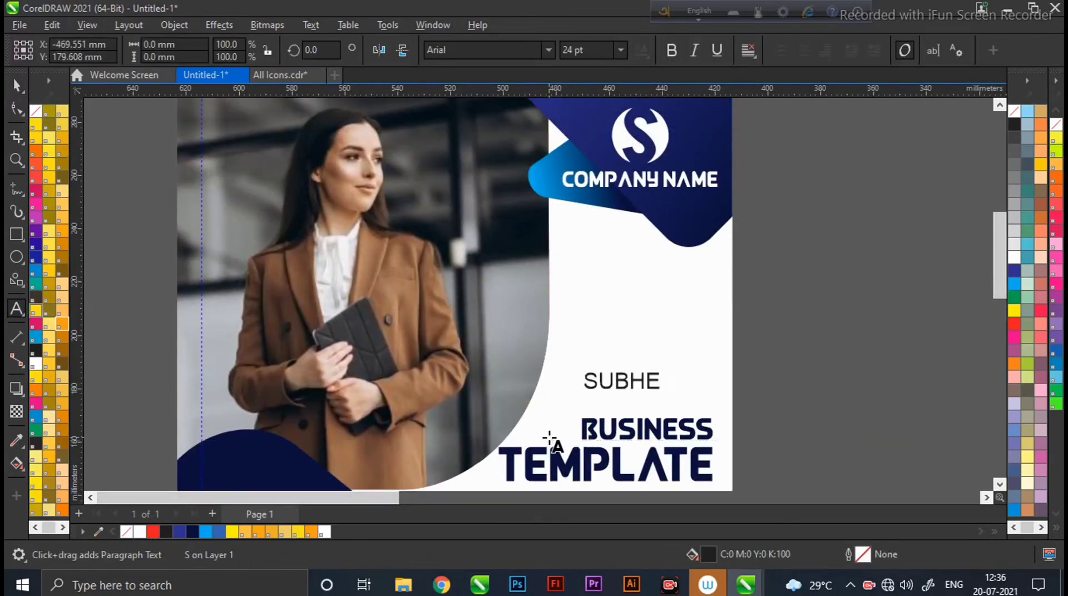
click(996, 275)
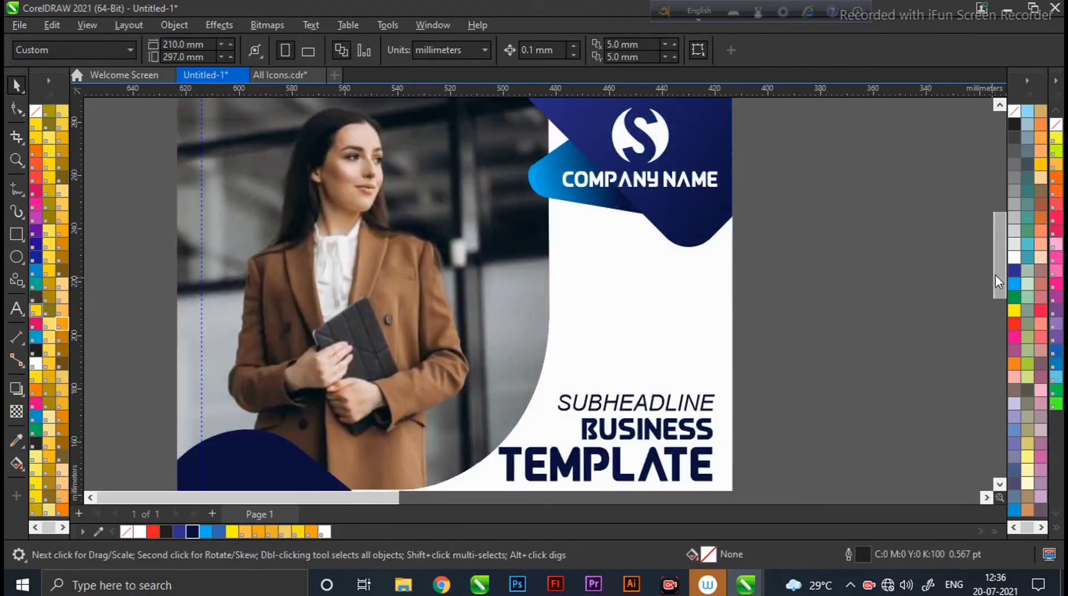
Copy the Lorem ipsum body text beneath TEMPLATE, fill it with navy and scale it down to fit the heading's width
scroll(595, 374, down, 5)
drag(348, 381, 580, 219)
click(192, 532)
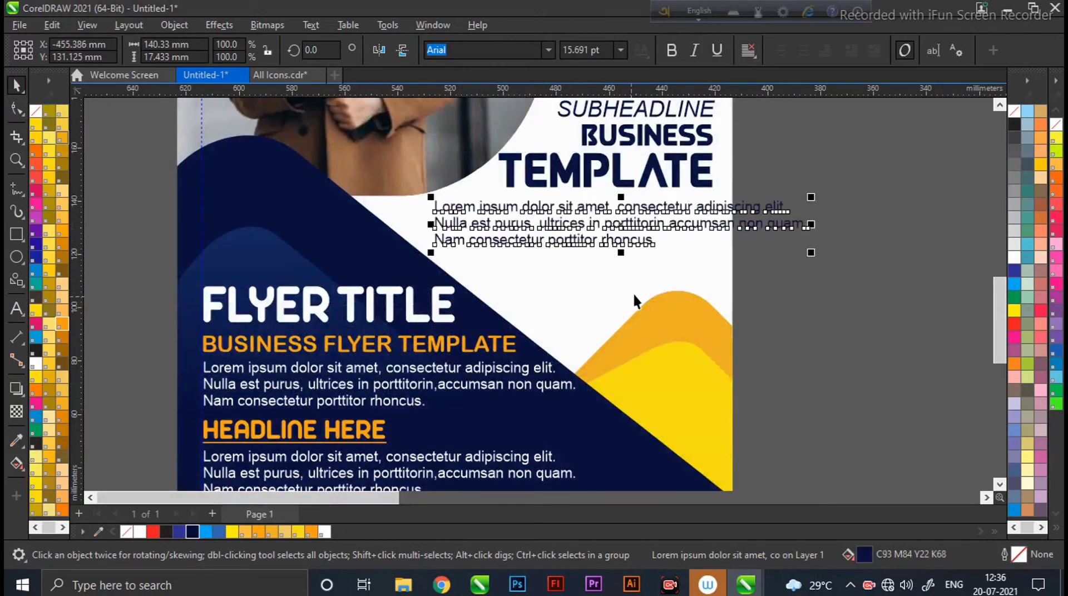
drag(811, 251, 782, 236)
drag(618, 218, 592, 206)
drag(473, 212, 504, 221)
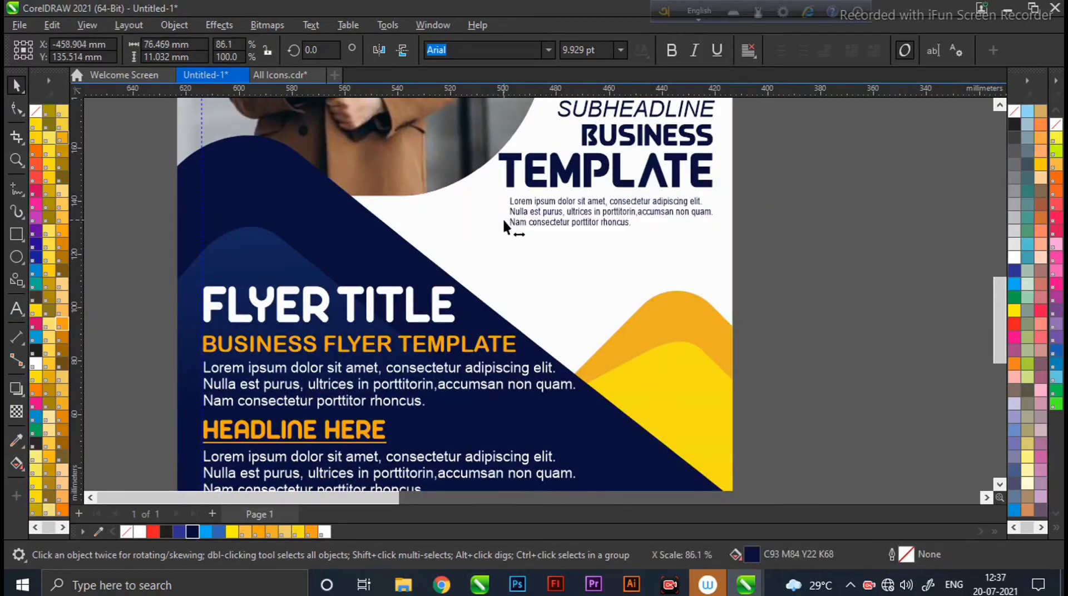
drag(606, 226, 608, 226)
click(794, 224)
Resize and reposition the orange and yellow shapes inside the flyer's clipped frame so their peaks sit lower
drag(996, 319, 993, 314)
double_click(702, 347)
drag(702, 347, 706, 361)
click(720, 411)
scroll(742, 376, down, 4)
click(743, 375)
drag(792, 451, 804, 436)
drag(757, 374, 755, 365)
click(117, 114)
Add the text 2021 beneath the small body text in navy Queen of Camelot 2.0, about 50 mm wide
drag(999, 339, 999, 319)
key(F8)
click(587, 275)
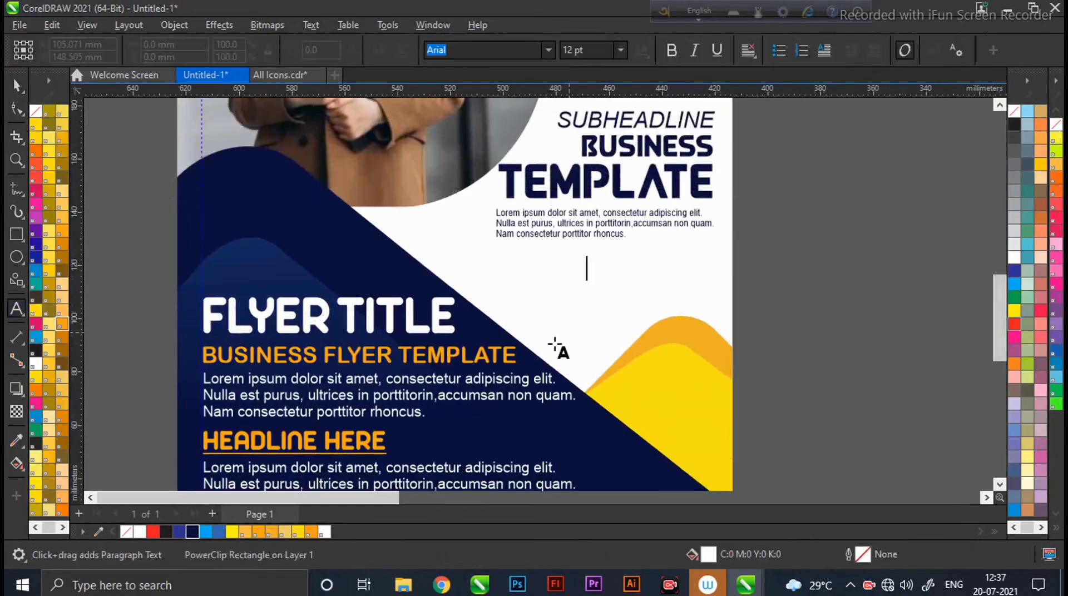
click(17, 86)
click(549, 50)
click(484, 83)
drag(637, 282, 661, 278)
click(192, 532)
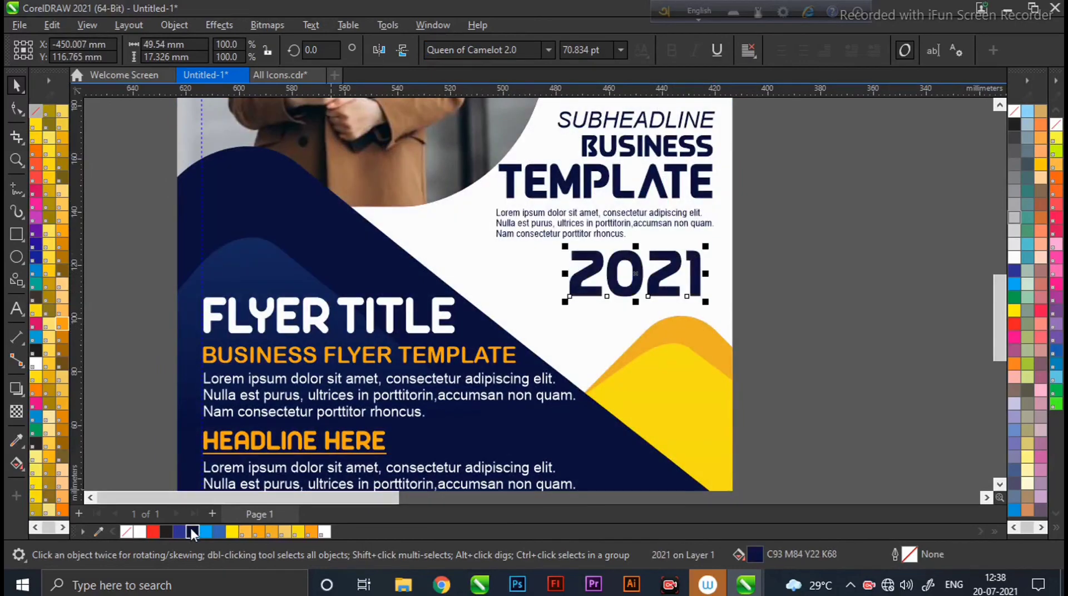
Adjust the size and position of the yellow and orange shapes in the flyer's lower right area
mouse_move(998, 314)
mouse_down()
mouse_move(995, 251)
mouse_move(997, 297)
mouse_up()
scroll(983, 434, down, 1)
scroll(863, 369, up, 1)
click(720, 367)
drag(838, 383, 855, 387)
drag(704, 365, 677, 368)
drag(576, 392, 555, 394)
drag(677, 363, 675, 362)
click(872, 305)
scroll(872, 305, down, 1)
drag(812, 370, 811, 367)
click(897, 334)
Open the flyer's clipped frame and shift the portrait photo about 5 mm to the left inside it
double_click(714, 189)
click(707, 174)
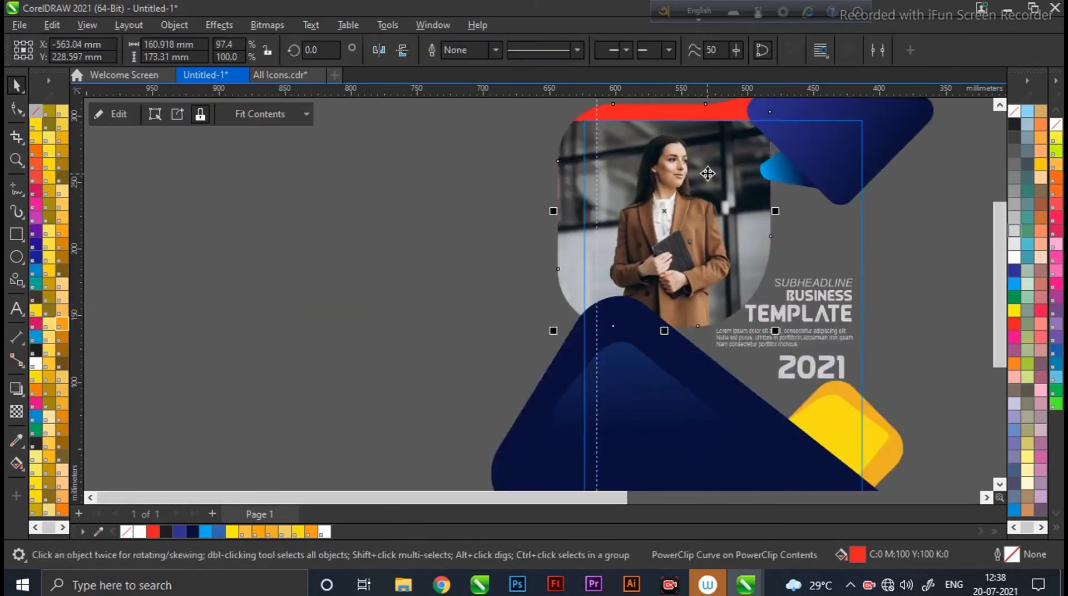
double_click(678, 118)
click(691, 258)
drag(691, 257, 684, 257)
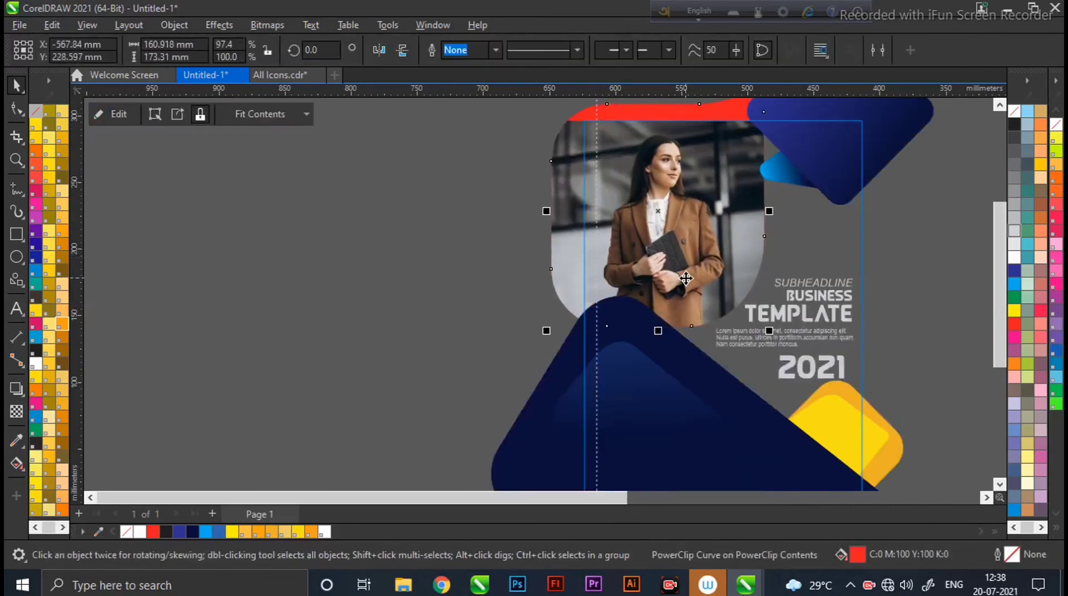
Enlarge the blue shapes in the flyer's upper right corner slightly down and to the left, and finish editing the frame
drag(998, 278, 998, 260)
click(903, 164)
drag(740, 256, 723, 273)
ctrl+click(912, 290)
scroll(851, 133, up, 1)
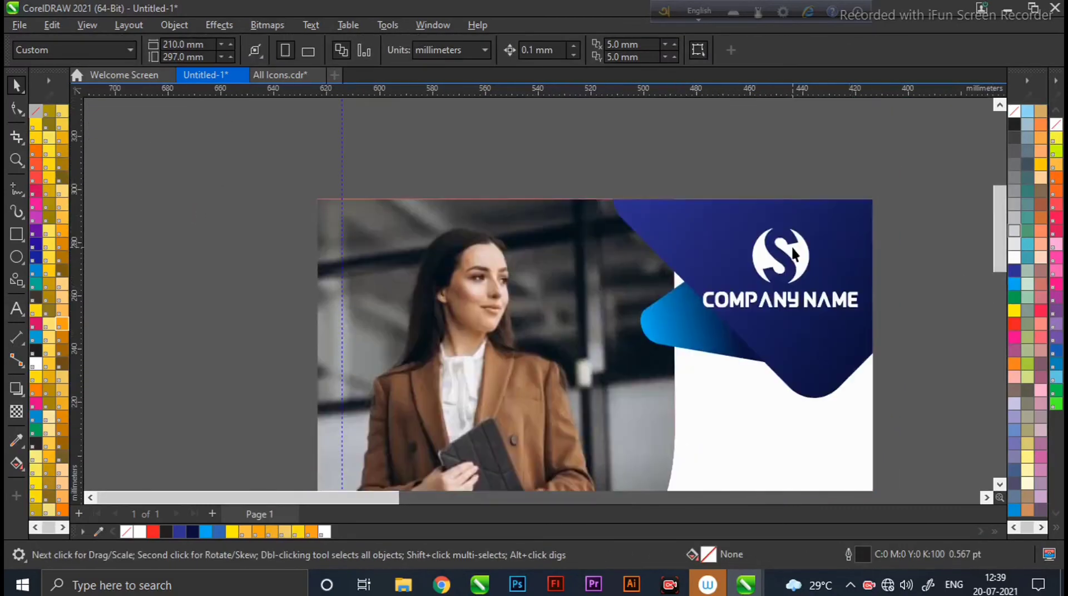
Add the text SLOGAN GOES HERE in white beneath COMPANY NAME, scaled to about 52 mm wide
click(781, 256)
shift+click(780, 300)
click(283, 318)
key(F8)
click(735, 323)
text(SLOGAN GOES HERE)
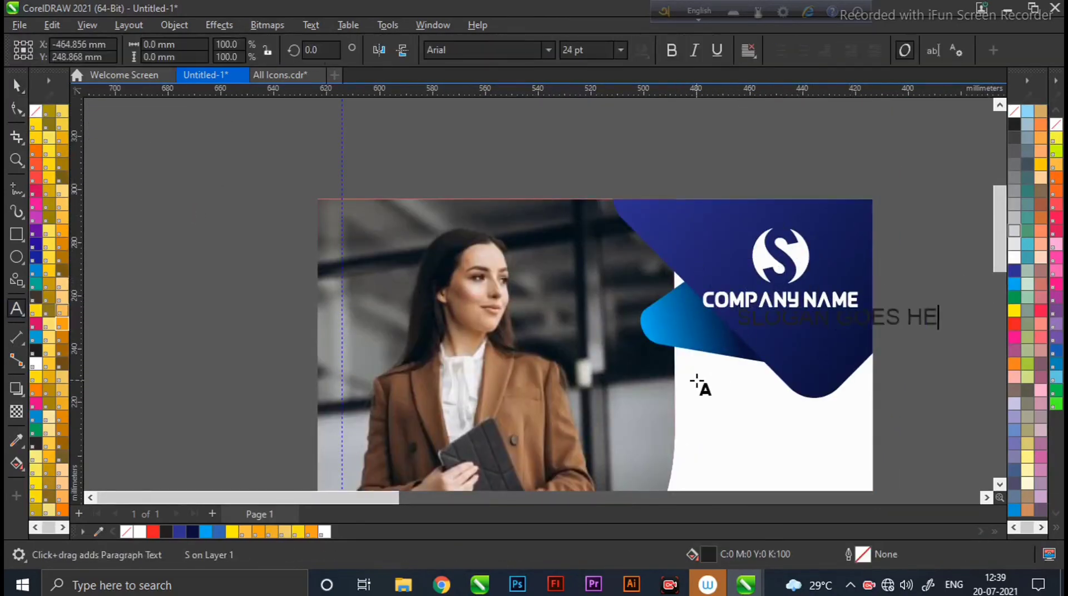
key(ctrl+space)
drag(974, 330, 926, 326)
drag(854, 318, 781, 317)
click(1014, 257)
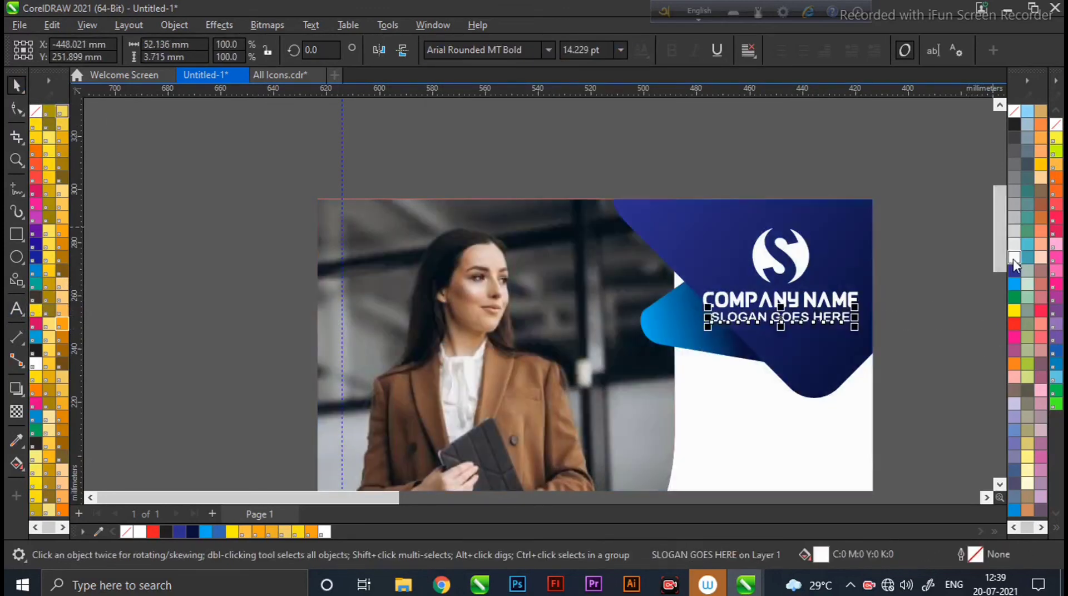
Change the slogan's font to a thin sans-serif and leave the text without an outline
right_click(1013, 258)
click(548, 50)
click(501, 177)
right_click(1014, 110)
click(940, 223)
Nudge the slogan text up 0.5 mm so it sits closer to COMPANY NAME
click(807, 301)
shift+click(820, 317)
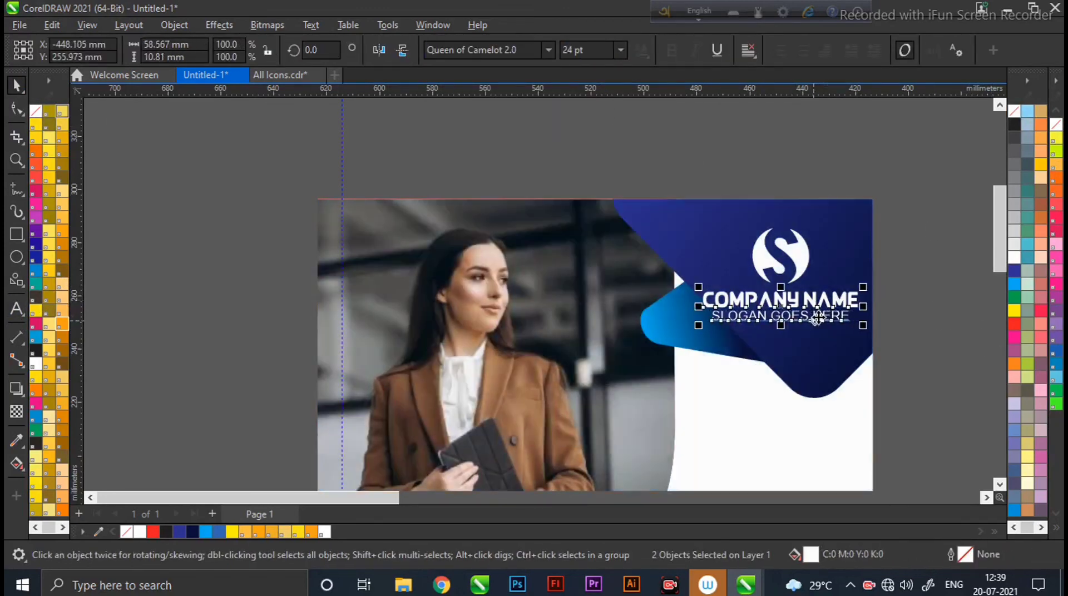
click(912, 317)
click(825, 318)
key(Up)
key(Up)
key(Up)
key(Up)
key(Up)
click(943, 291)
scroll(961, 225, down, 1)
mouse_move(361, 499)
mouse_down()
mouse_move(383, 508)
mouse_move(364, 507)
mouse_up()
drag(1000, 285, 1000, 322)
click(548, 244)
click(118, 122)
mouse_move(1000, 284)
mouse_down()
mouse_move(1003, 267)
mouse_move(1002, 277)
mouse_up()
ctrl+click(765, 251)
Fit the whole flyer page in view and check the overall layout
scroll(717, 288, down, 1)
click(16, 161)
drag(486, 187, 673, 426)
drag(428, 139, 681, 473)
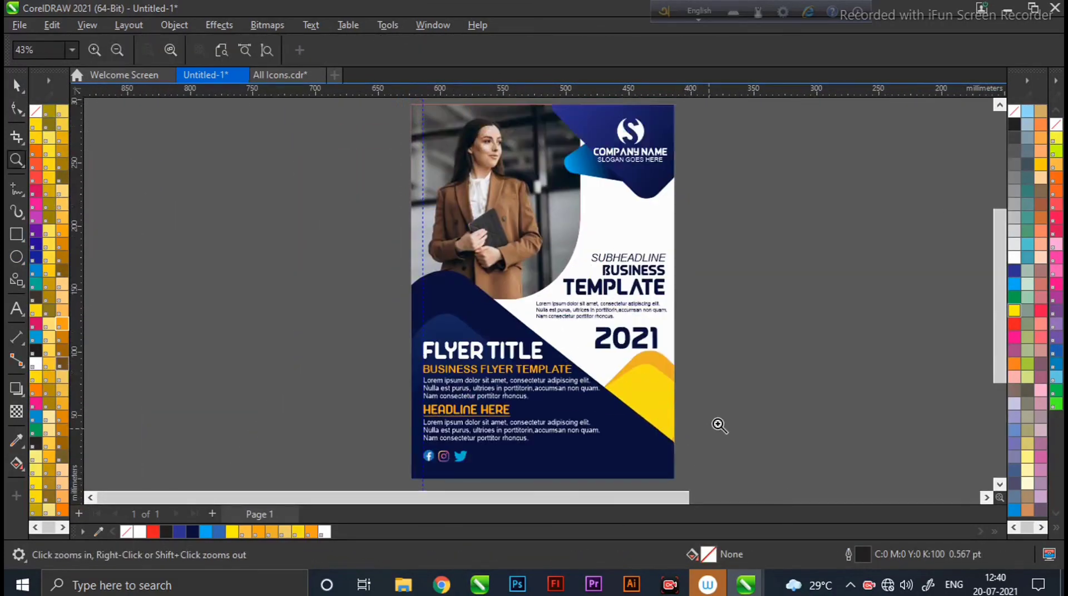
drag(406, 101, 683, 447)
drag(401, 103, 542, 303)
key(space)
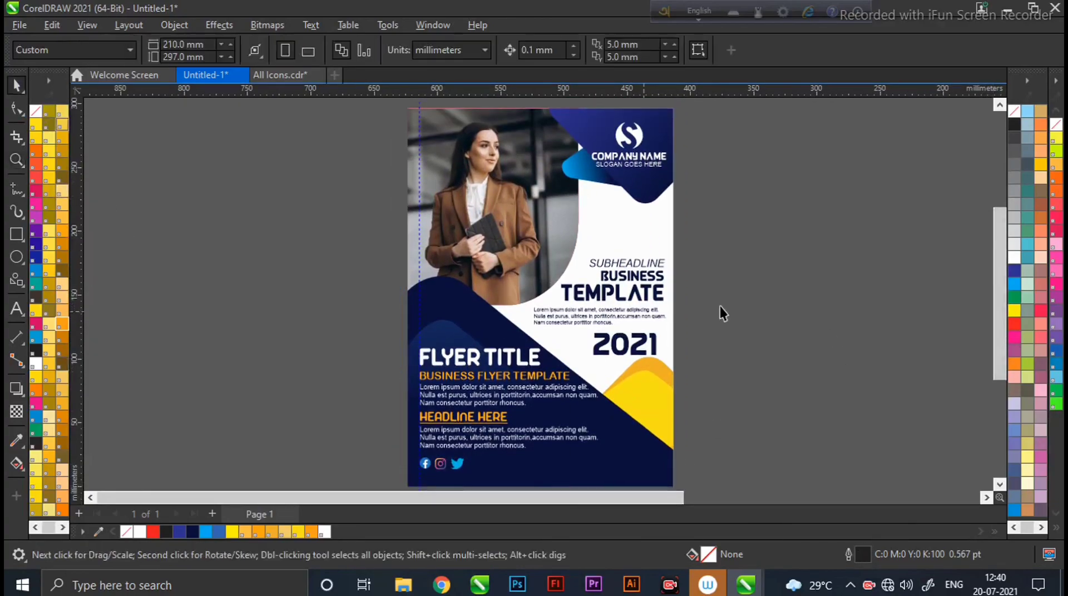